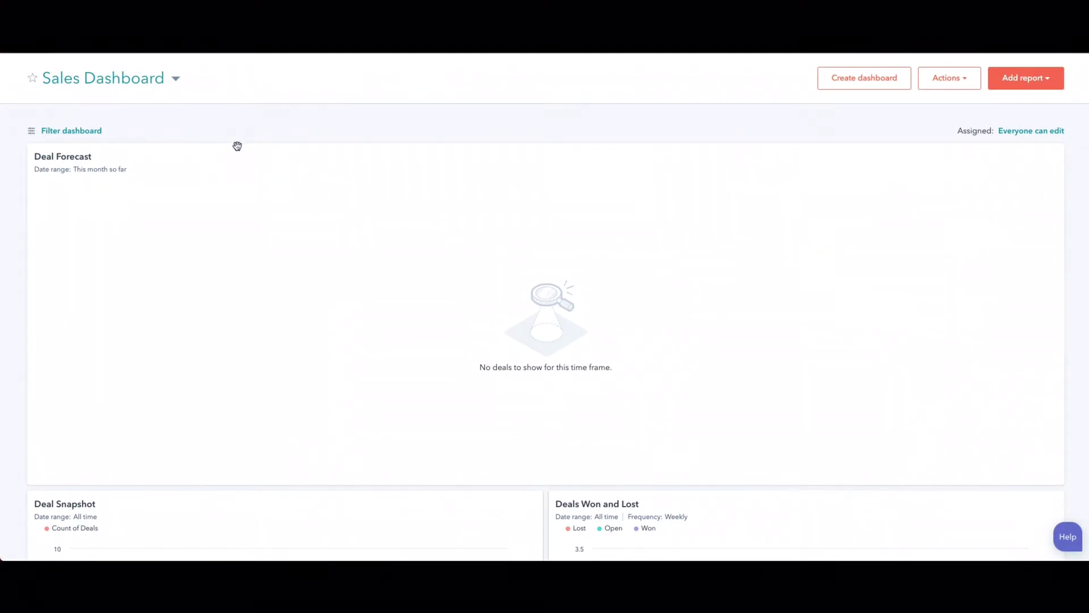
Filter the dashboard by date range set to All data, keeping Monthly frequency, and apply it
scroll(219, 157, "down", 2)
scroll(219, 158, "down", 1)
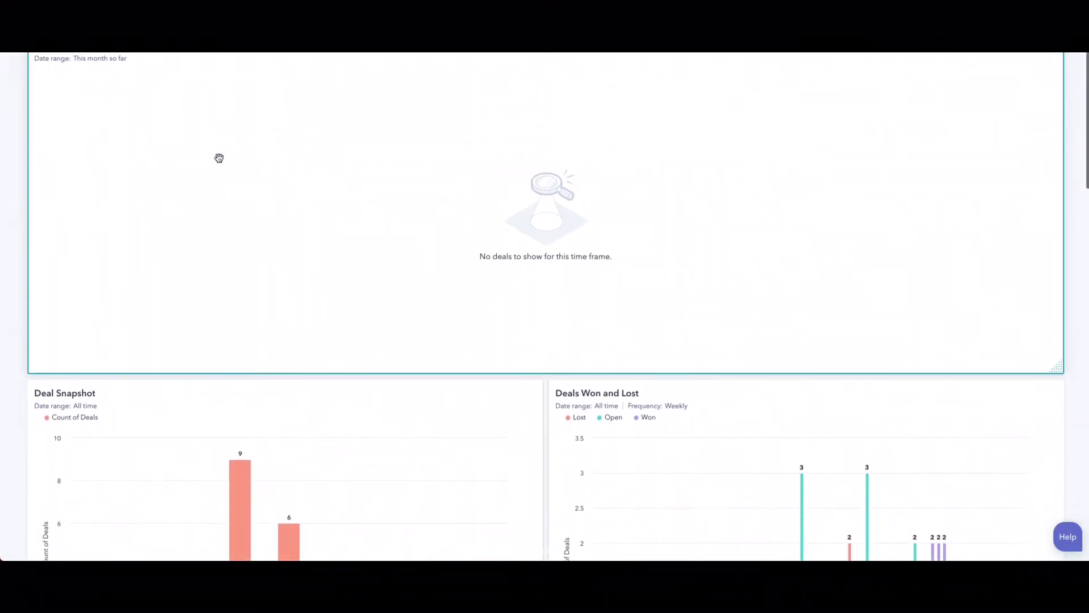
scroll(219, 158, "up", 3)
scroll(219, 158, "down", 3)
scroll(219, 158, "up", 3)
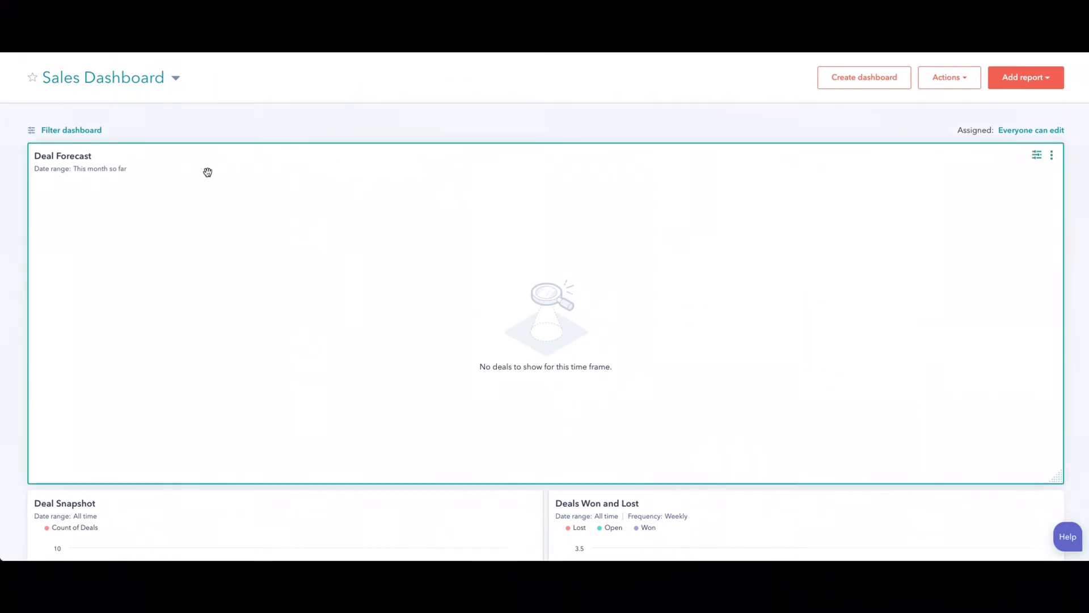
scroll(207, 170, "down", 7)
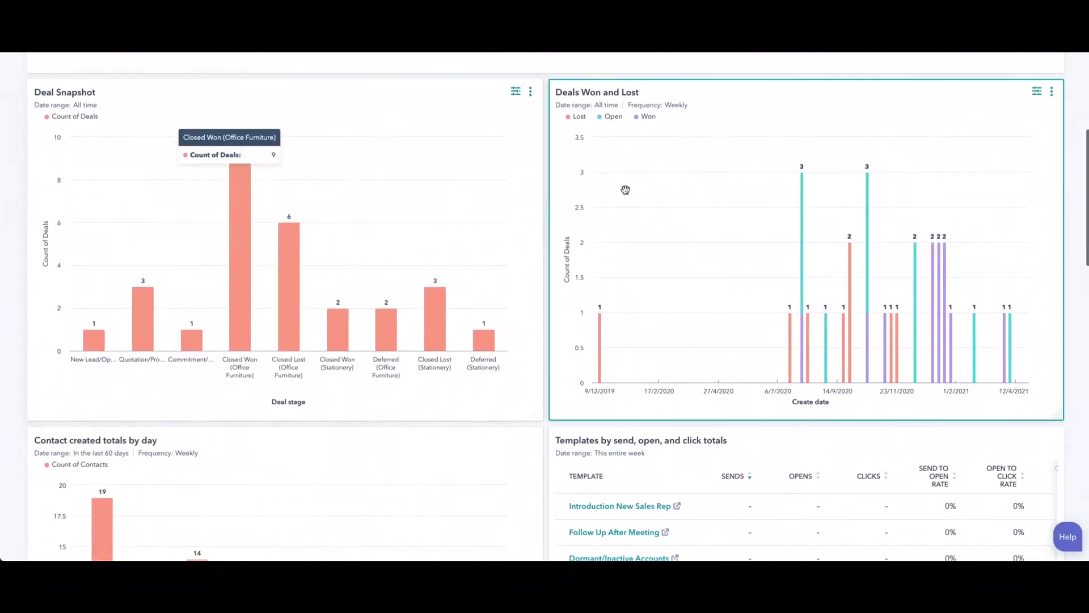
scroll(267, 266, "up", 7)
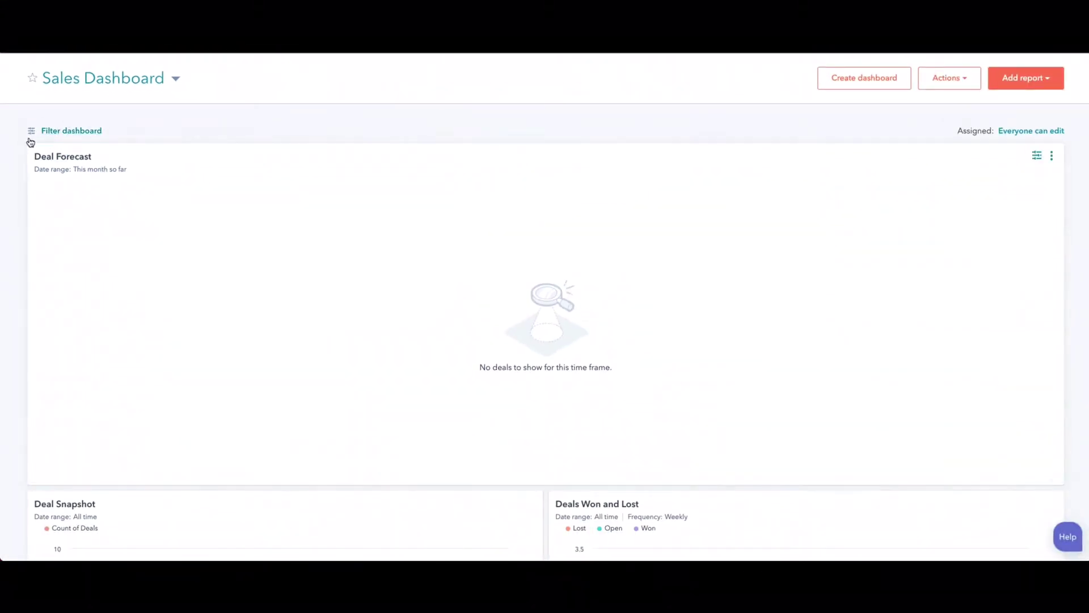
left_click(63, 135)
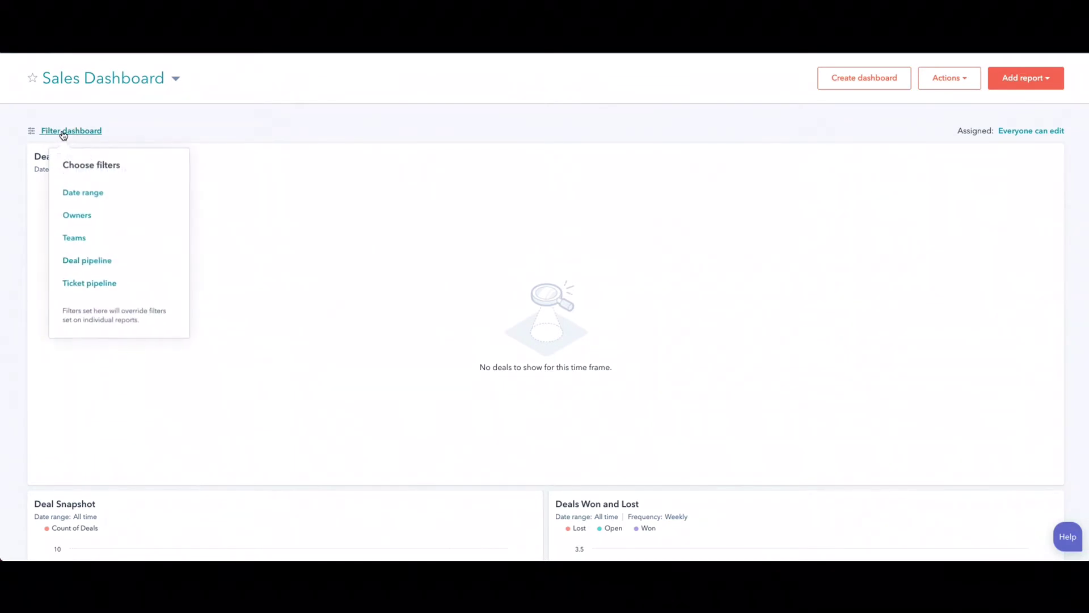
left_click(82, 196)
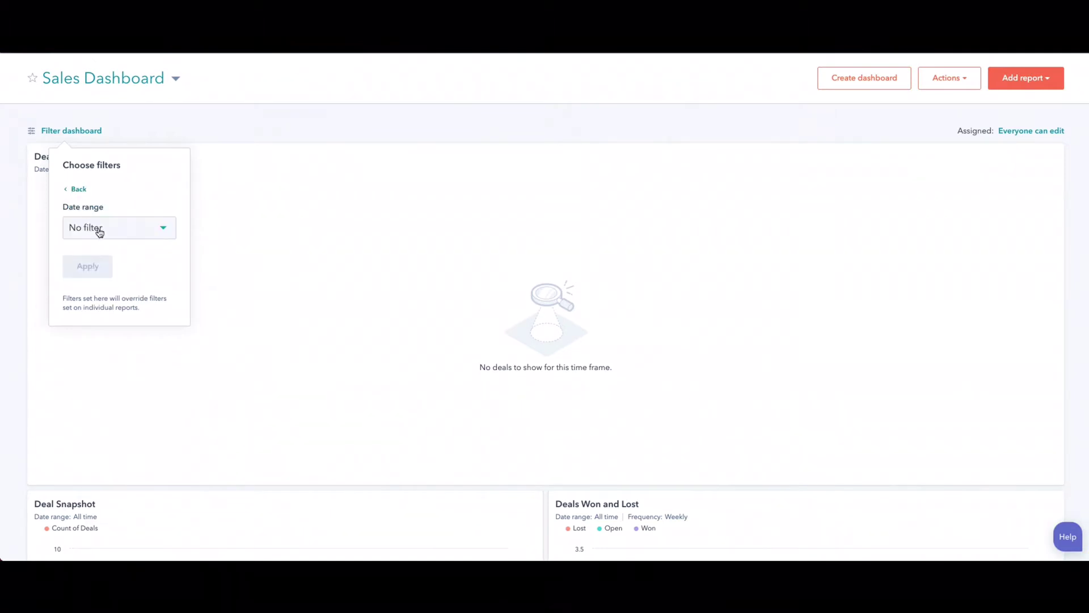
left_click(163, 230)
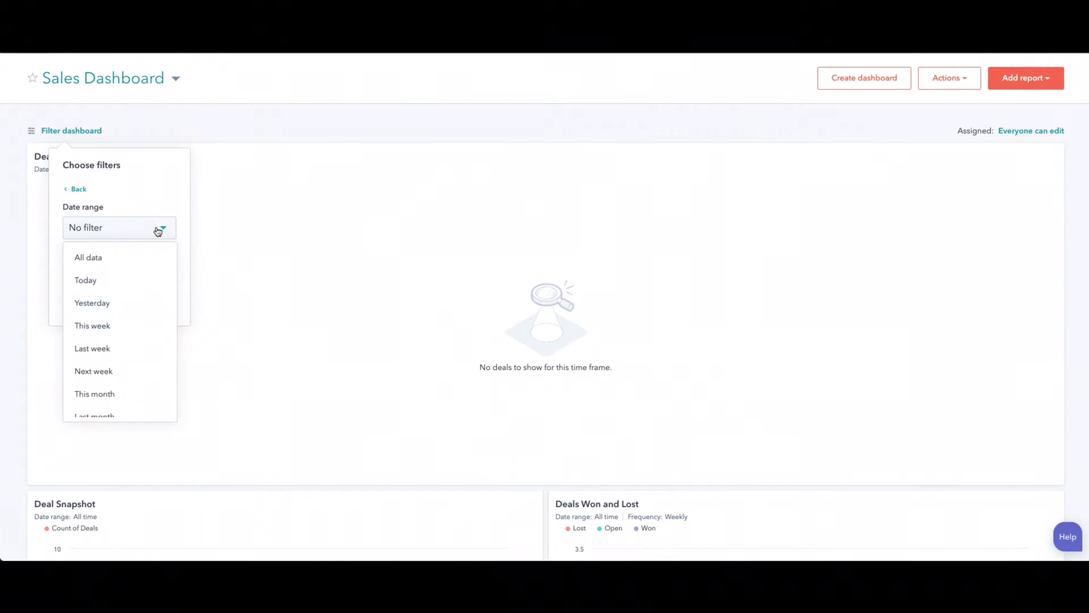
left_click(89, 260)
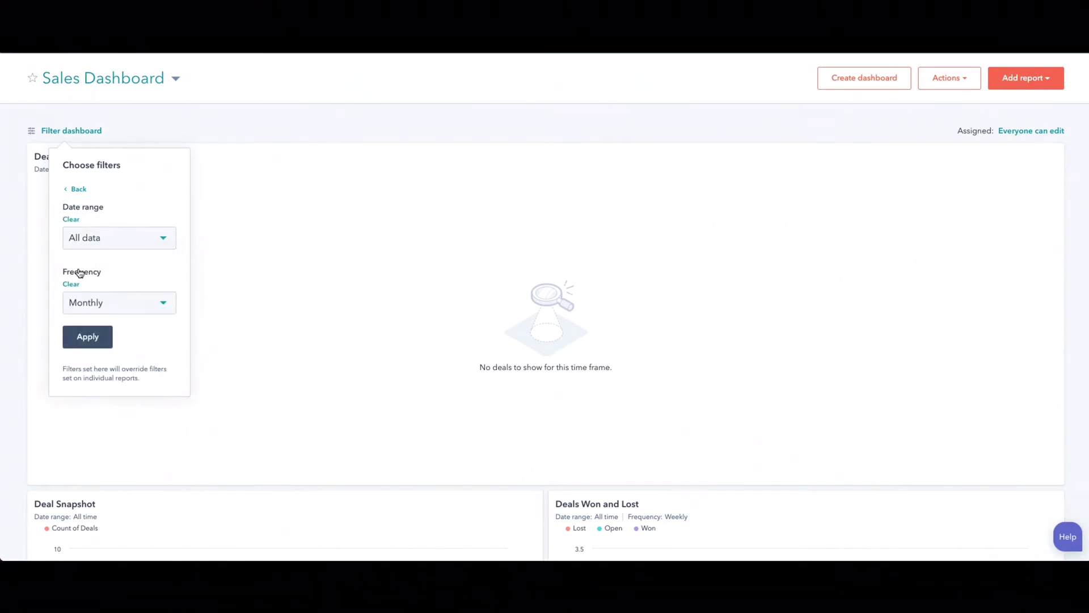
left_click(98, 338)
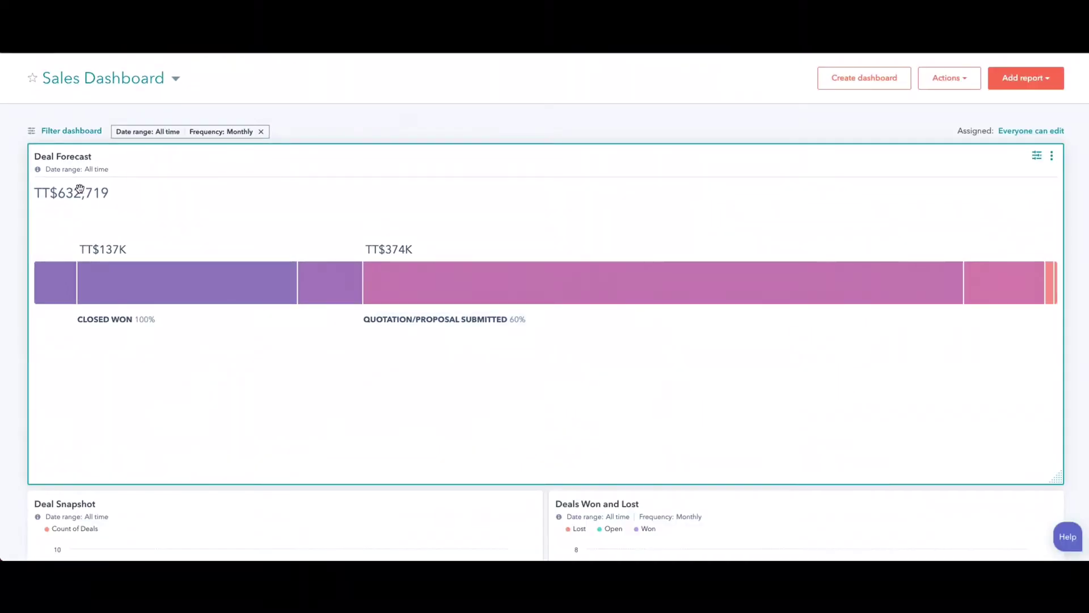
scroll(154, 197, "down", 1)
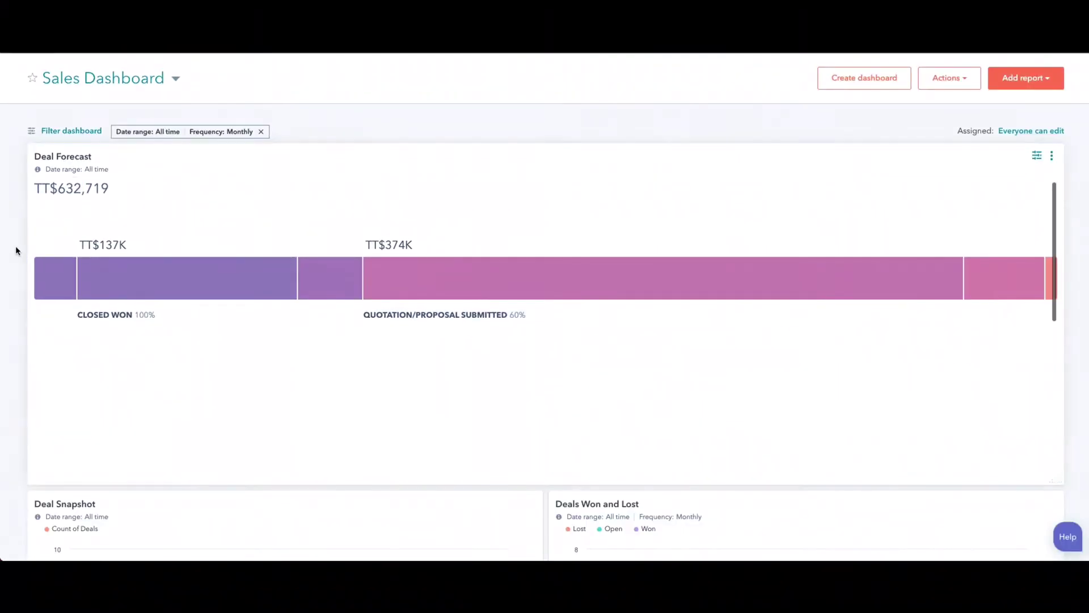
scroll(15, 245, "down", 2)
scroll(14, 241, "down", 5)
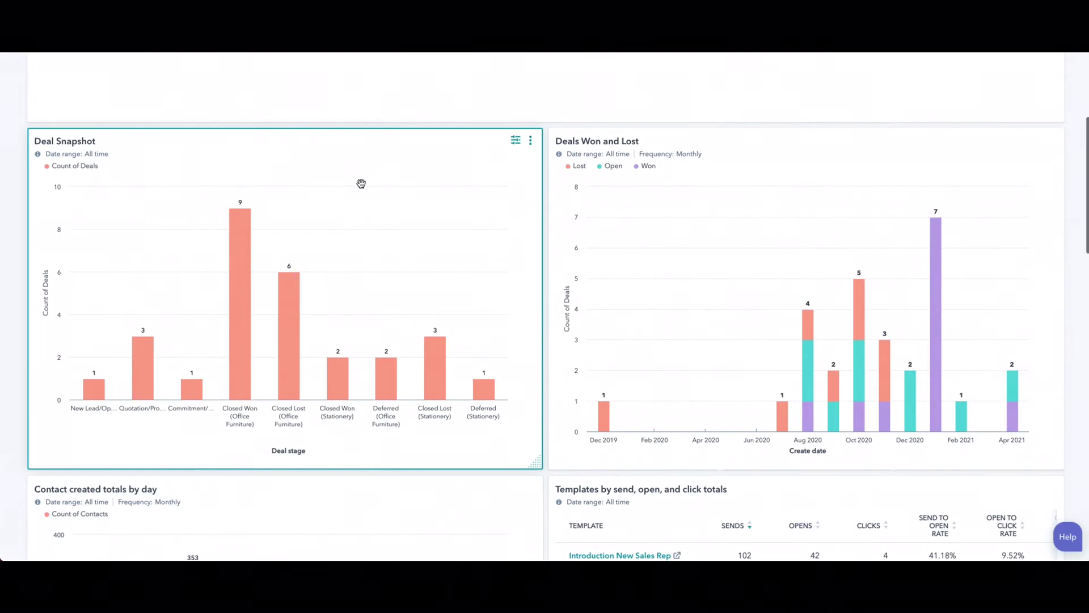
scroll(365, 183, "up", 5)
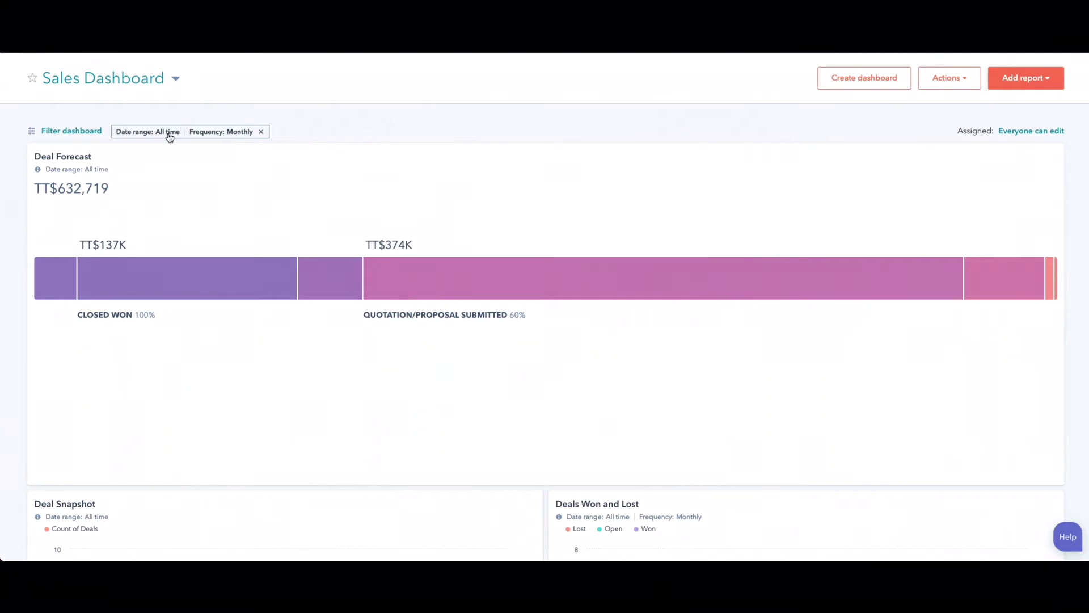
Change the dashboard date filter to a rolling Last 365 days range and update it
left_click(166, 136)
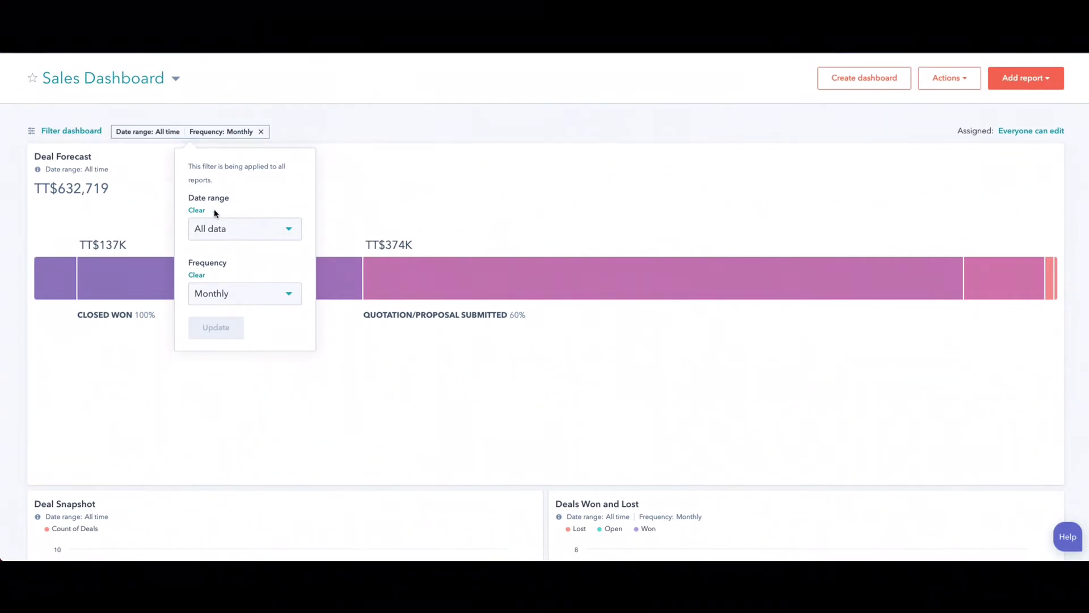
left_click(287, 230)
scroll(255, 280, "down", 3)
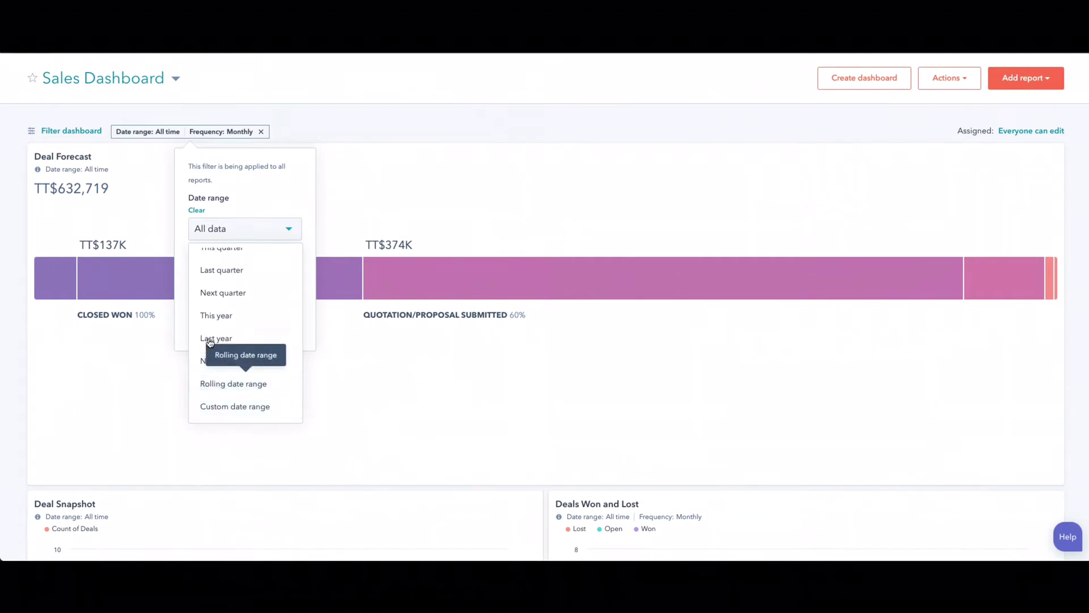
scroll(219, 323, "up", 3)
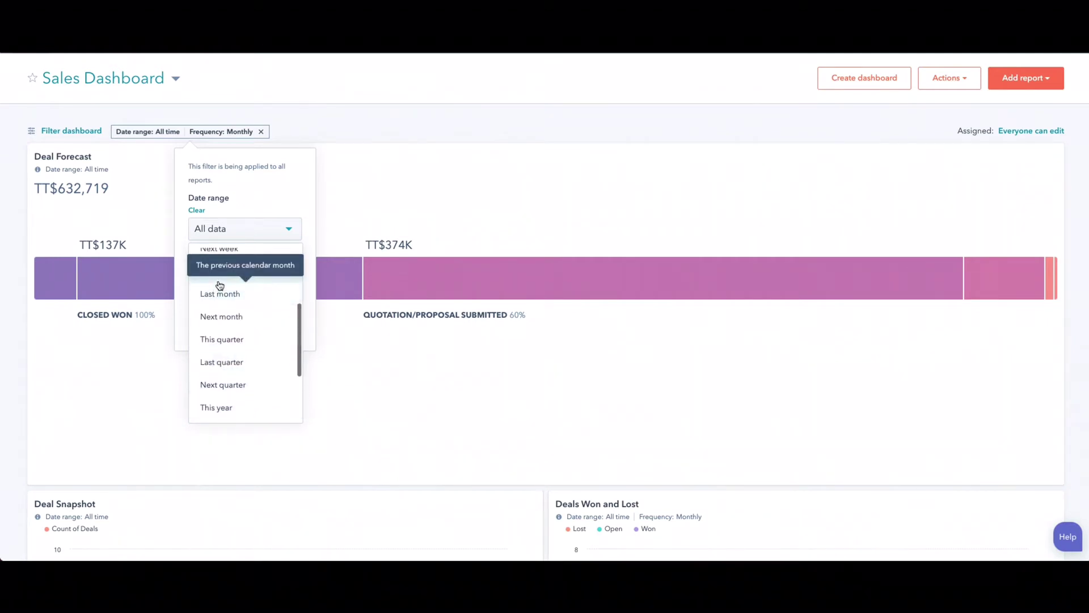
scroll(219, 284, "down", 3)
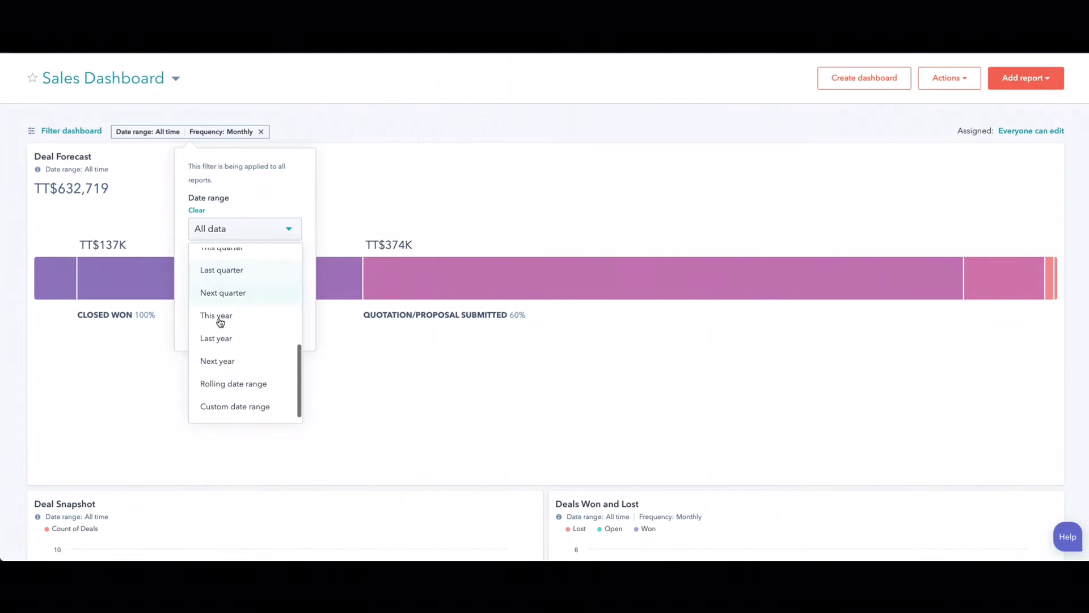
left_click(227, 385)
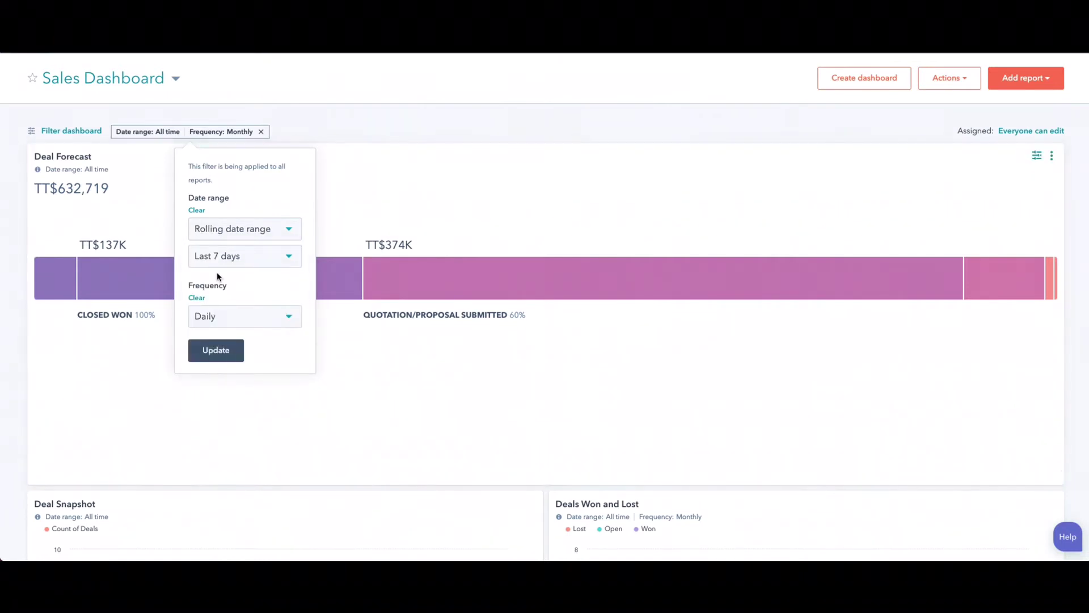
left_click(291, 255)
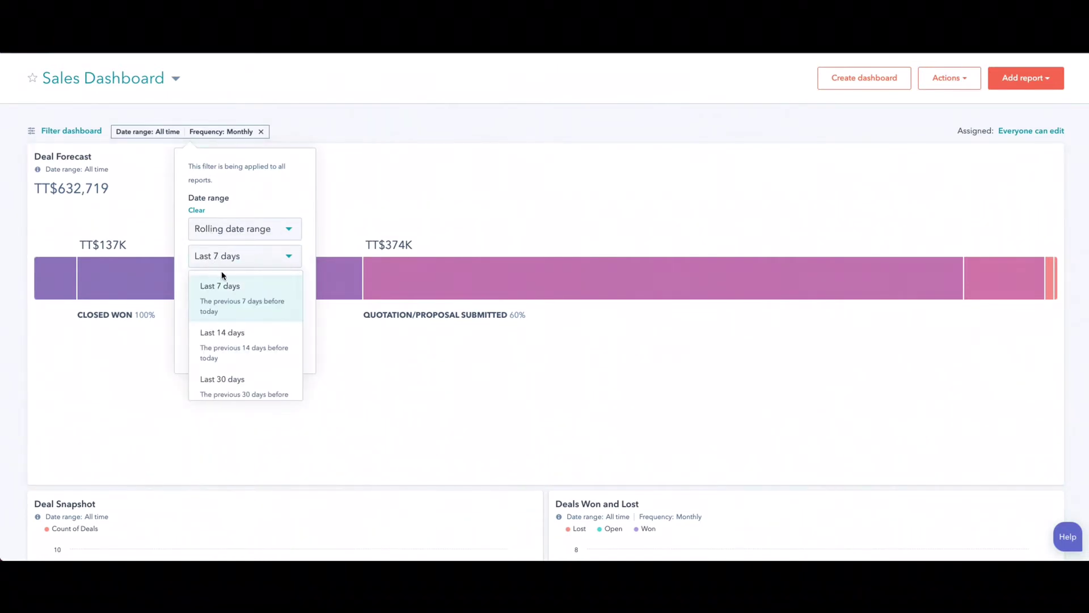
scroll(229, 307, "down", 4)
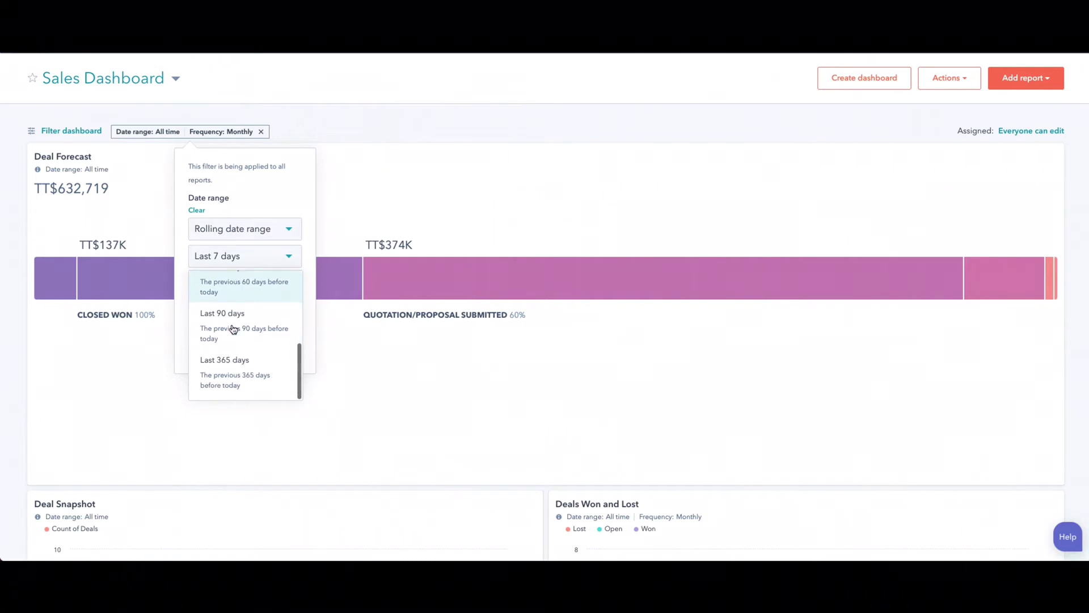
left_click(223, 366)
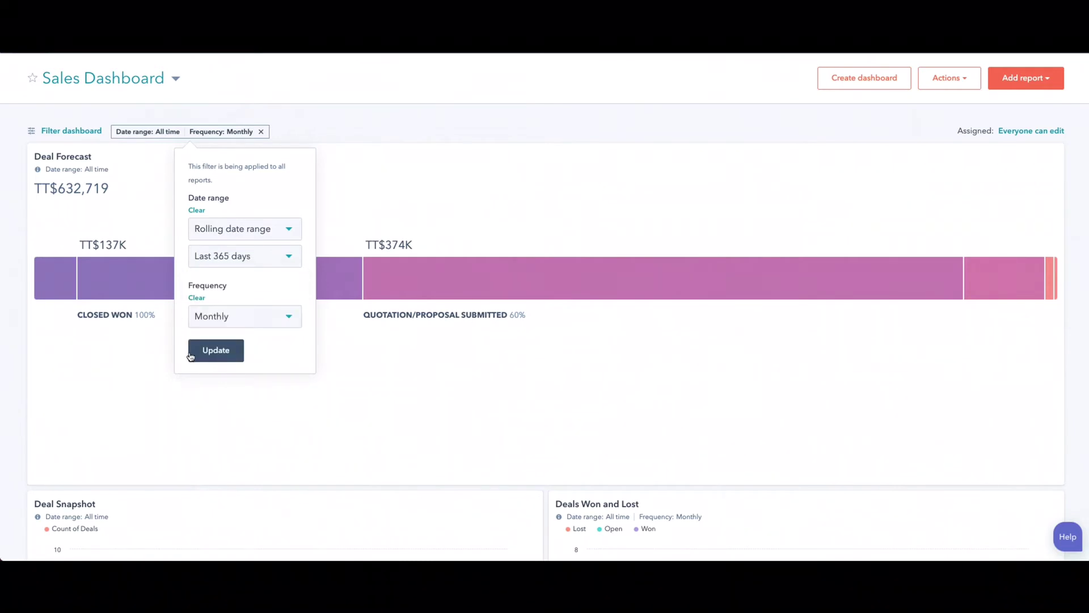
left_click(211, 356)
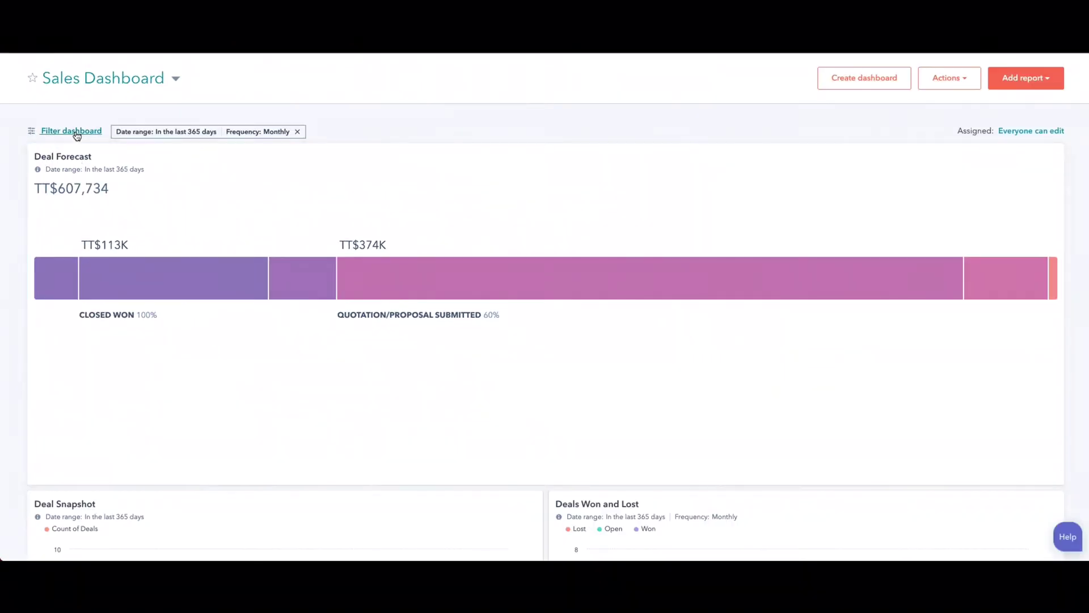
Switch the dashboard date filter to a custom range starting 1 March 2021
left_click(77, 132)
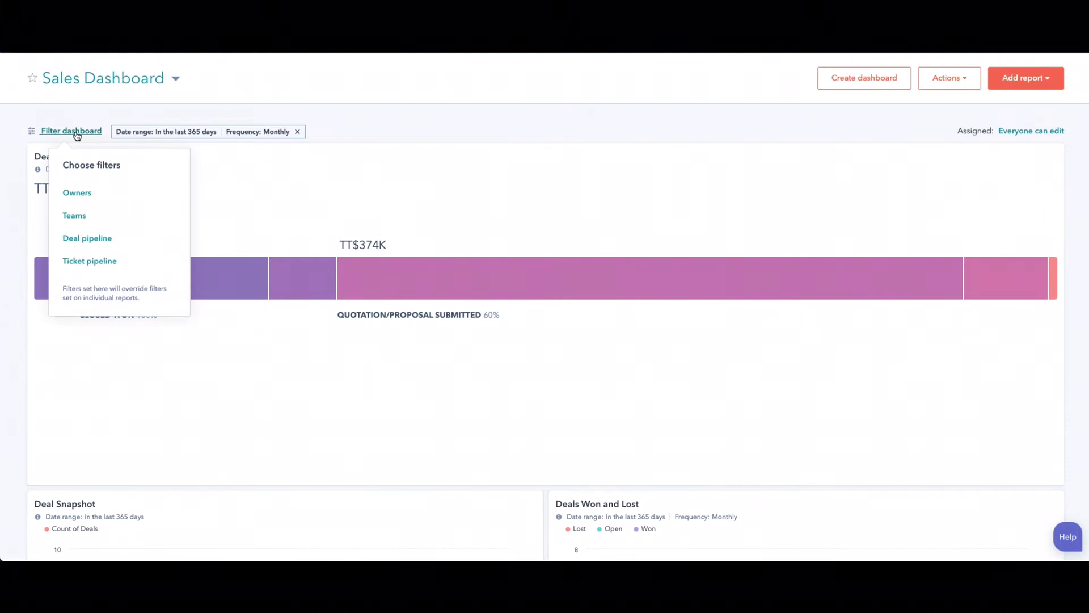
left_click(189, 131)
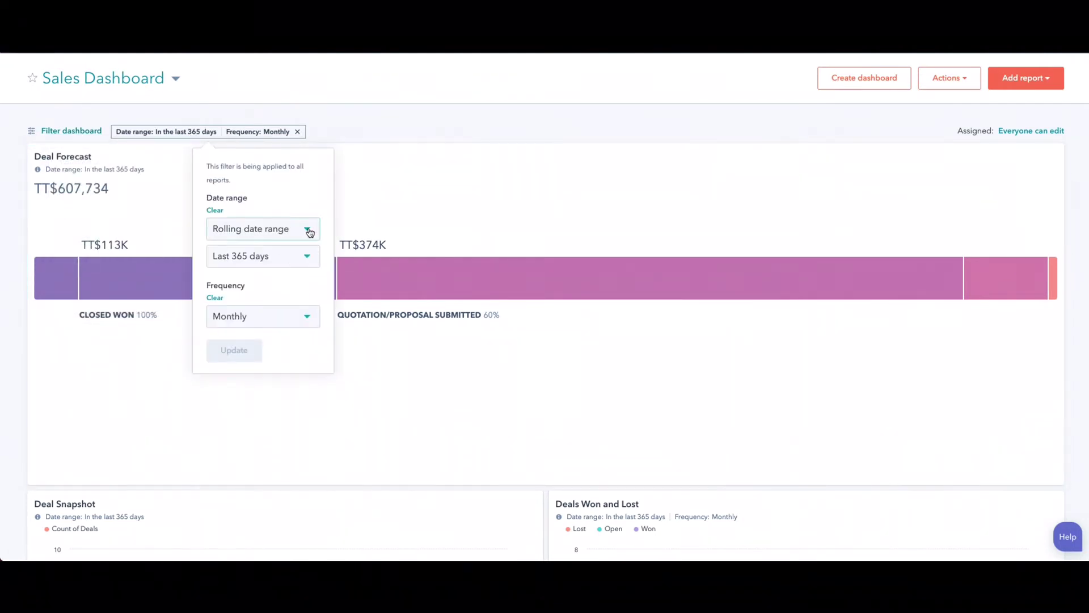
left_click(310, 230)
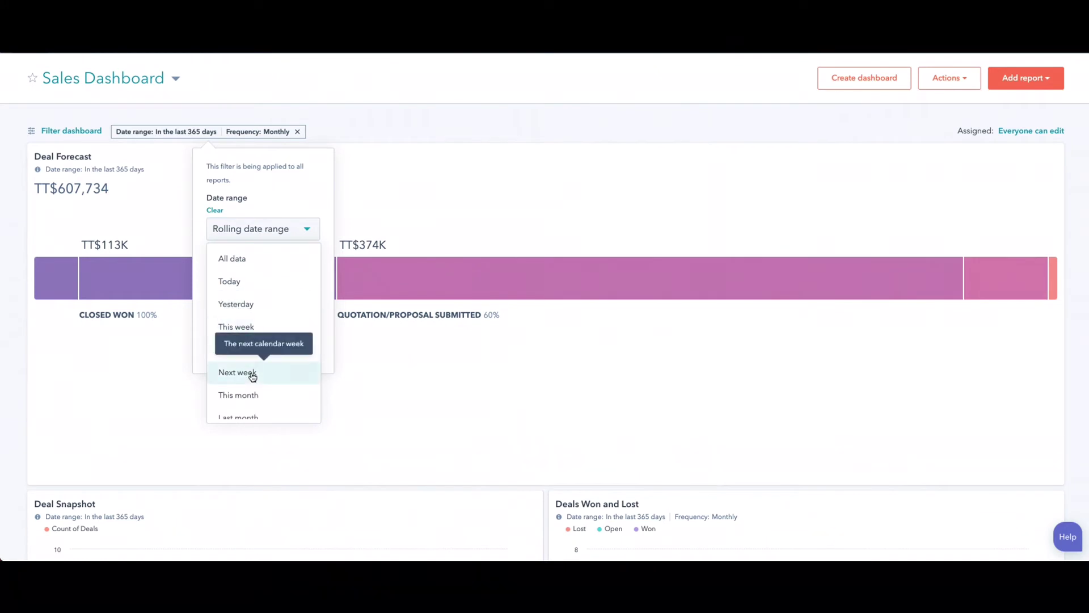
scroll(253, 376, "down", 5)
left_click(244, 406)
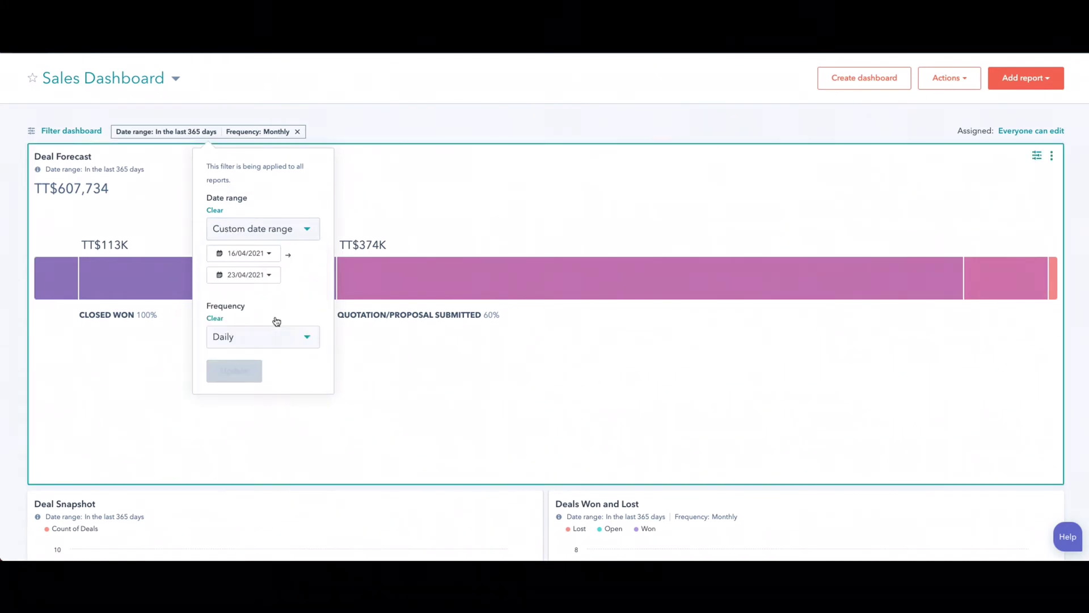
left_click(245, 254)
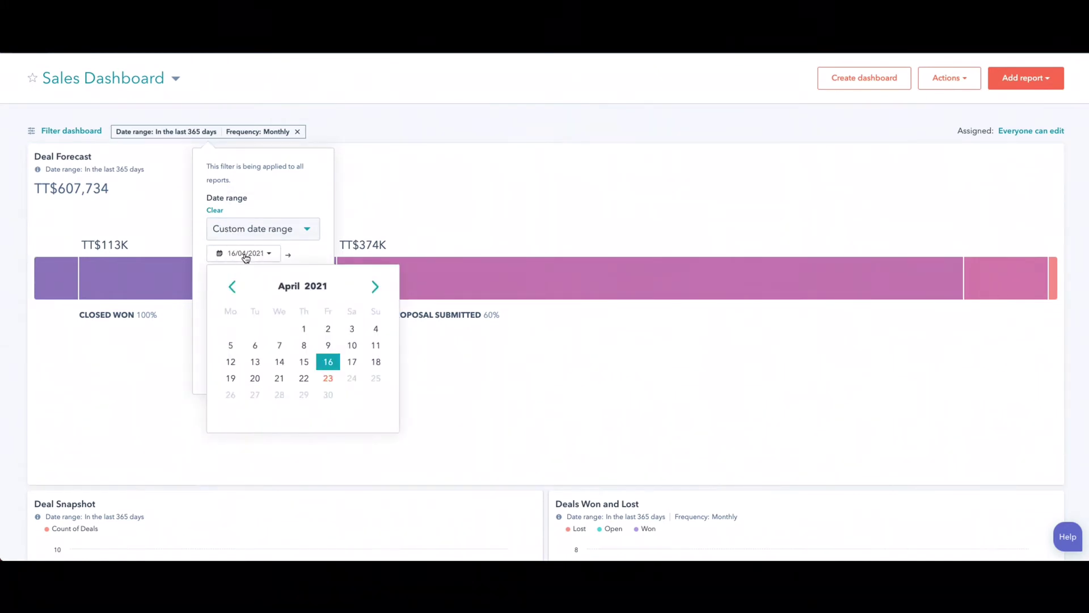
left_click(231, 288)
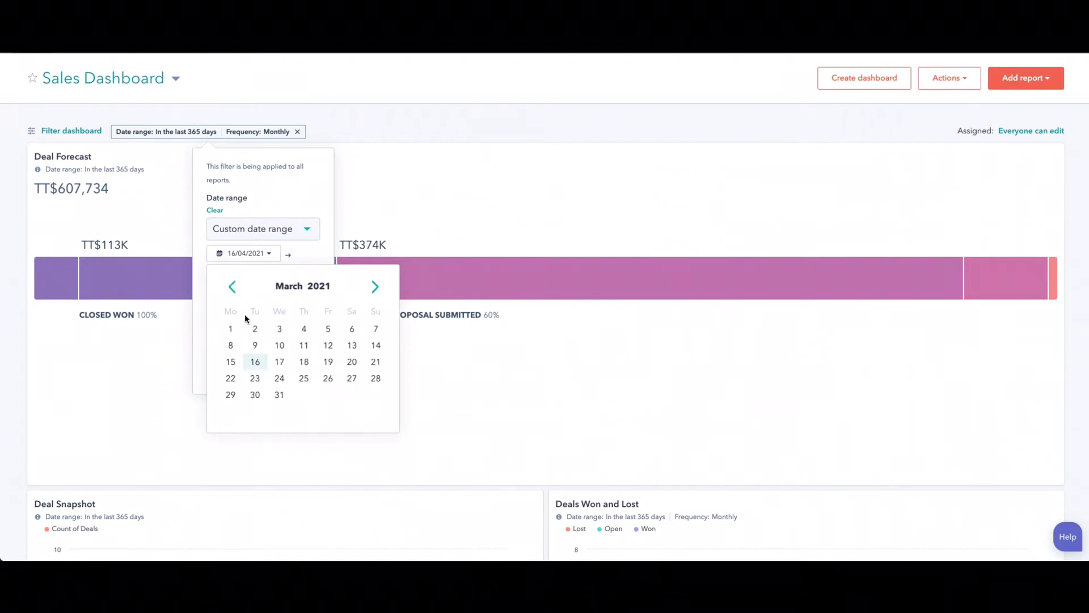
left_click(231, 329)
End the range on 31 March 2021, set frequency to Weekly, and update the filter
left_click(267, 276)
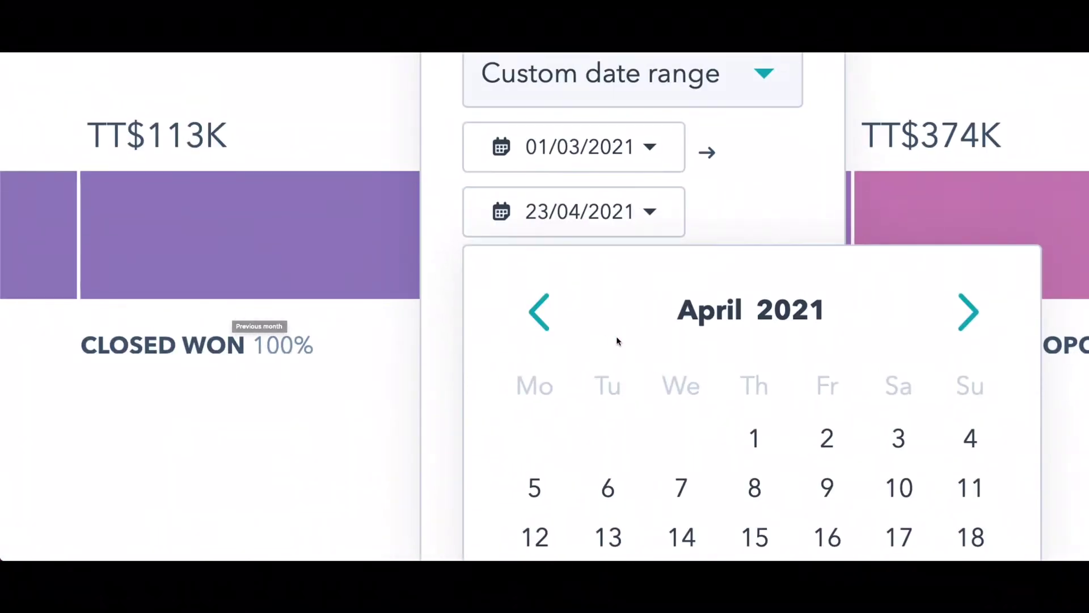
left_click(230, 308)
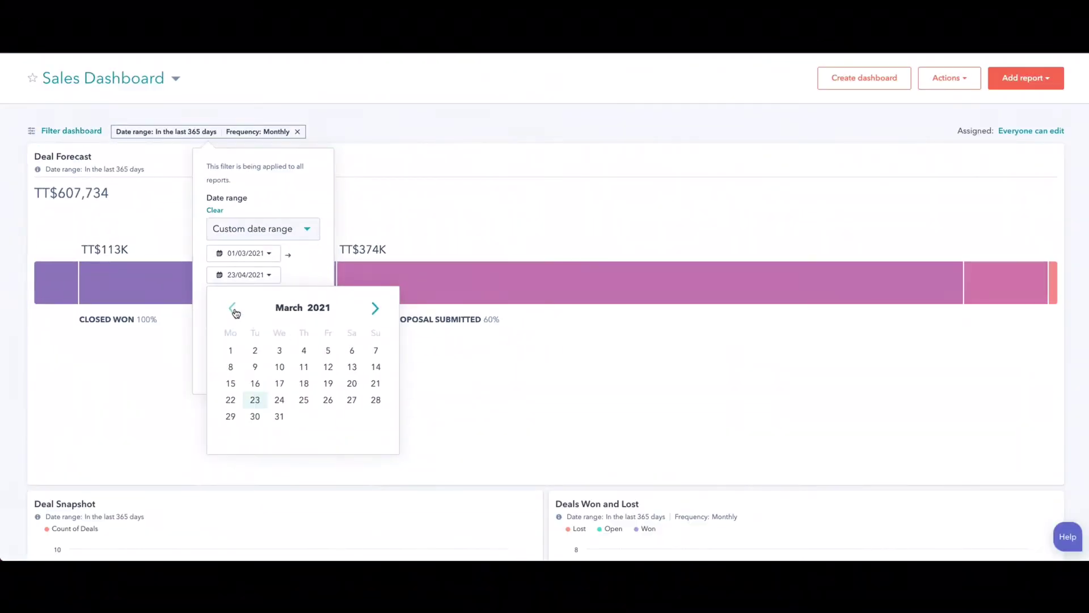
left_click(280, 417)
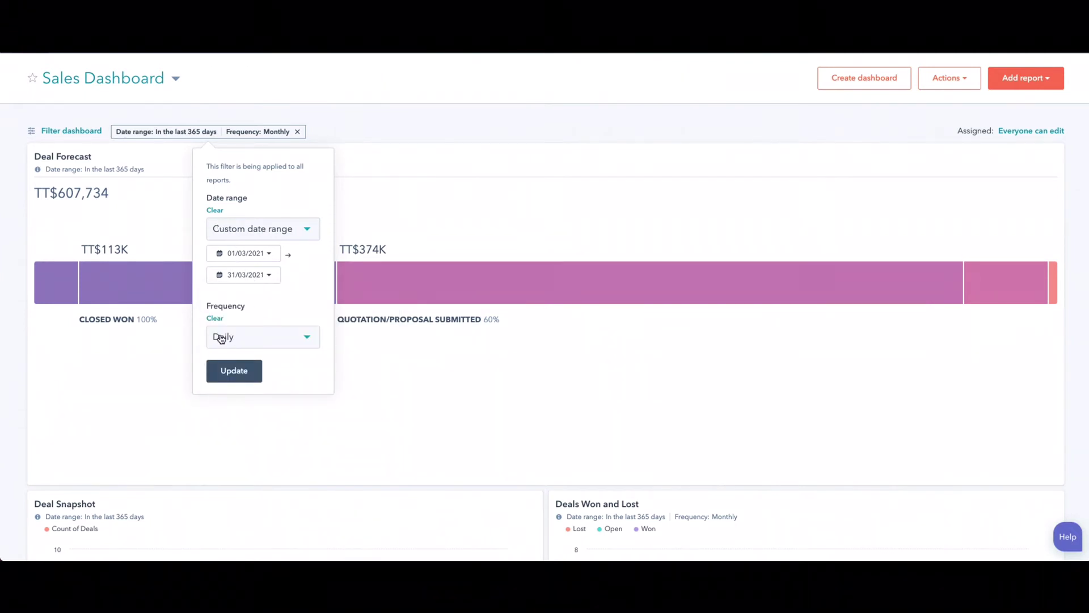
left_click(307, 338)
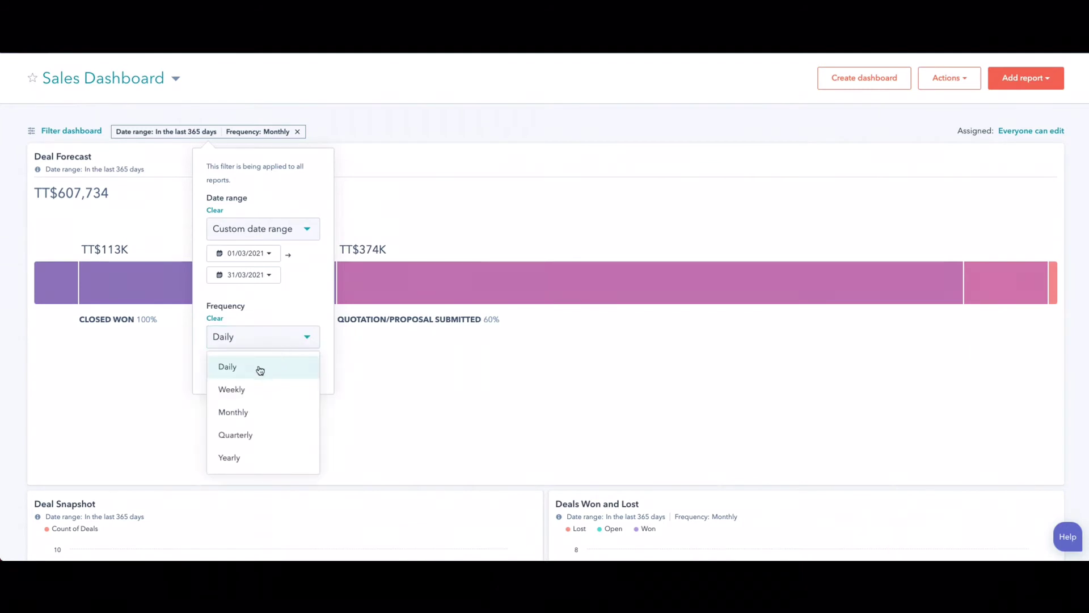
left_click(236, 390)
left_click(238, 372)
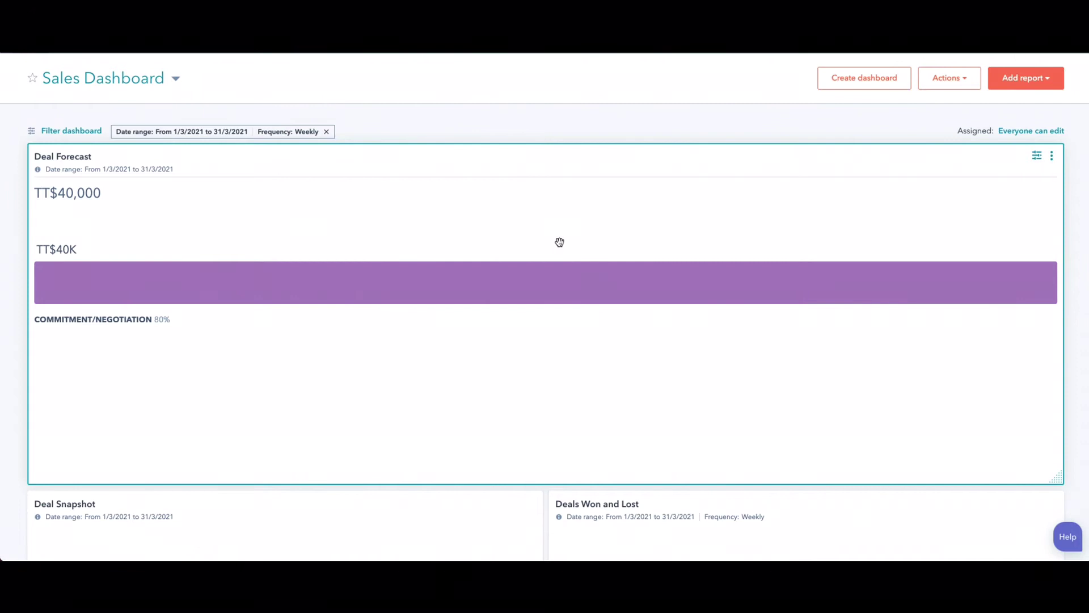
scroll(543, 244, "down", 1)
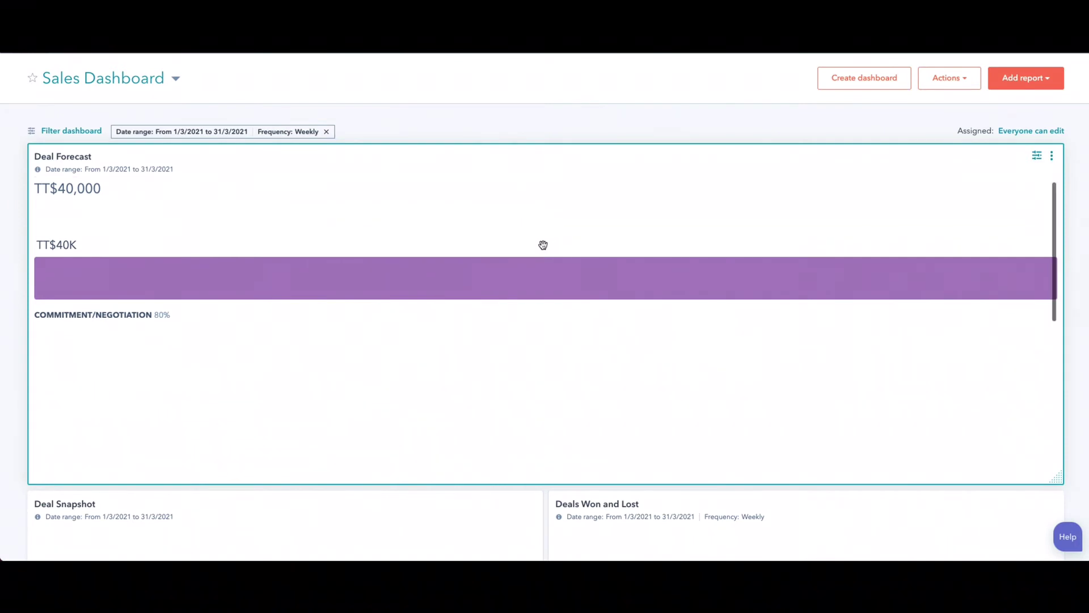
scroll(336, 301, "down", 5)
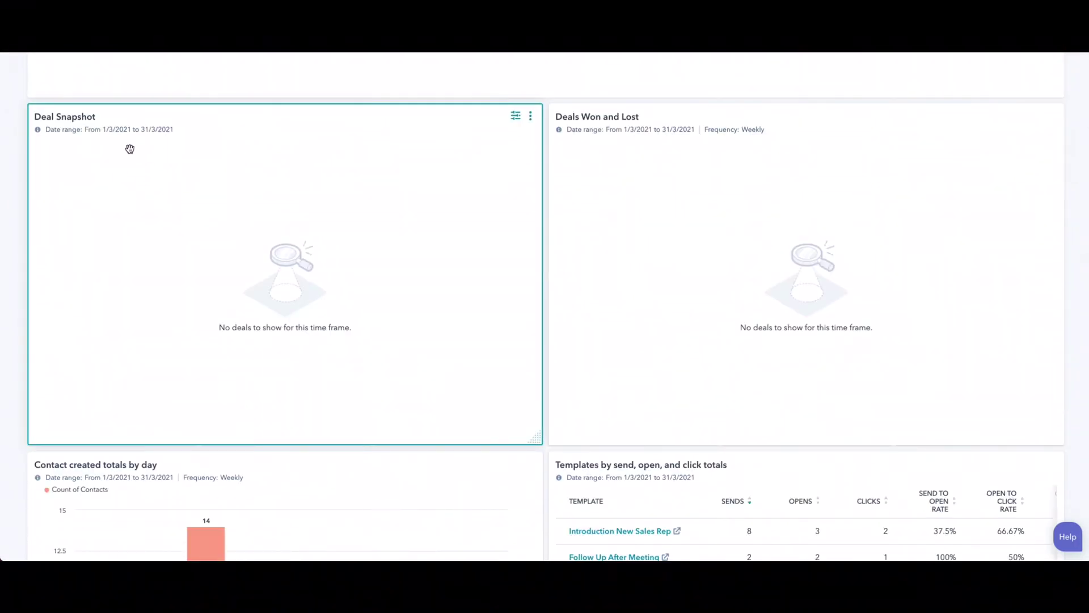
scroll(522, 219, "up", 7)
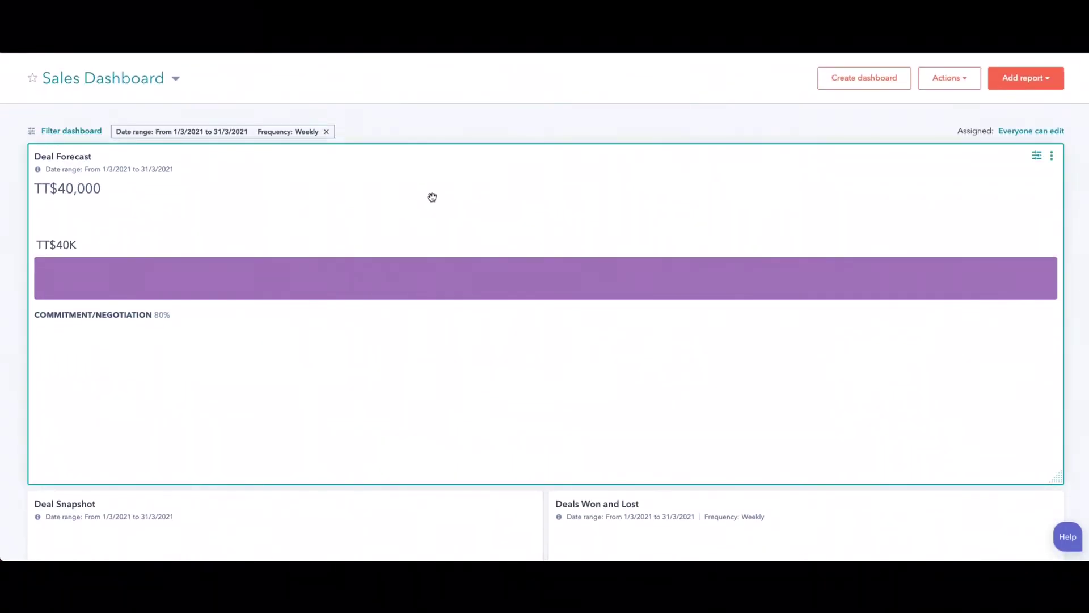
scroll(433, 197, "down", 7)
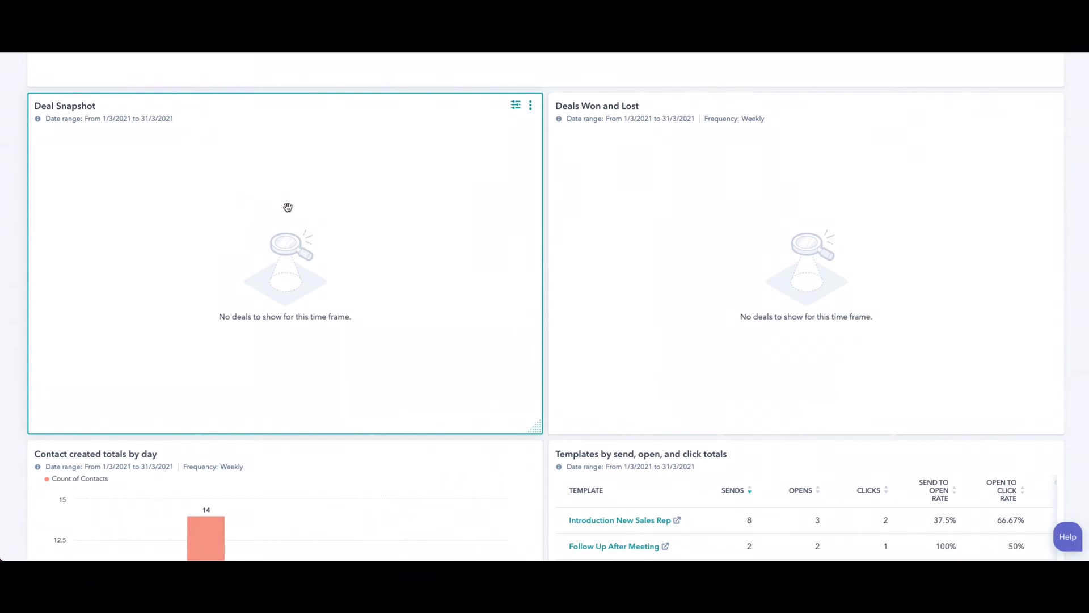
scroll(288, 208, "up", 7)
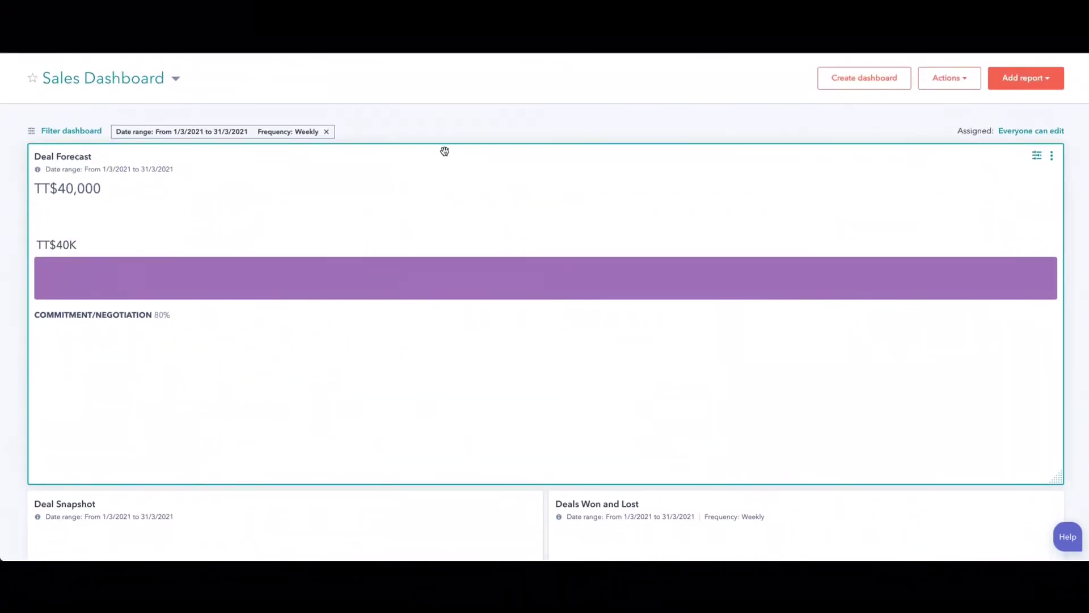
scroll(359, 181, "down", 8)
scroll(358, 181, "up", 2)
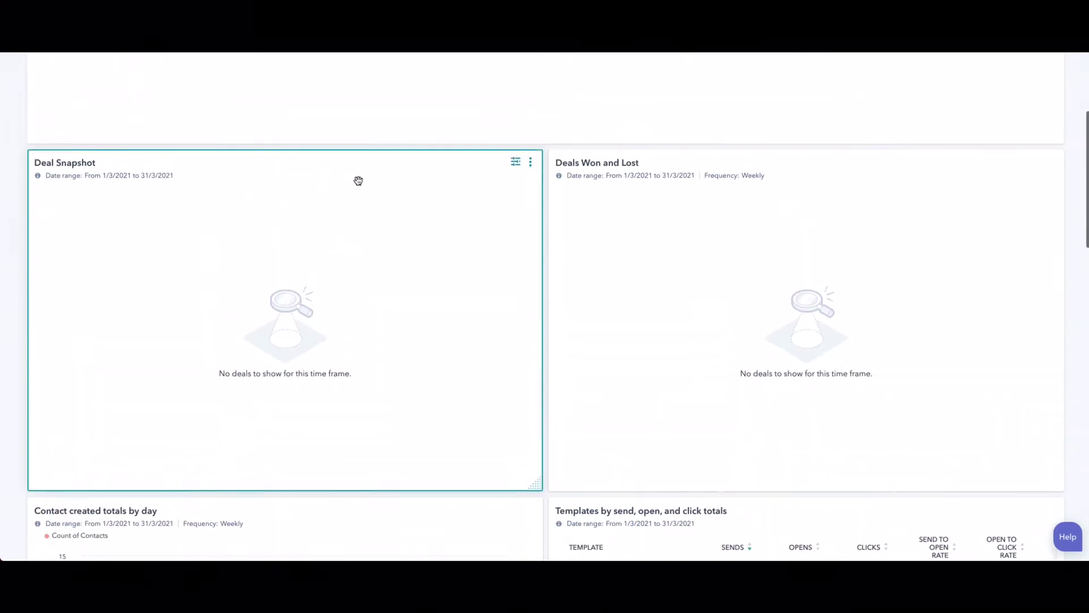
scroll(358, 181, "down", 1)
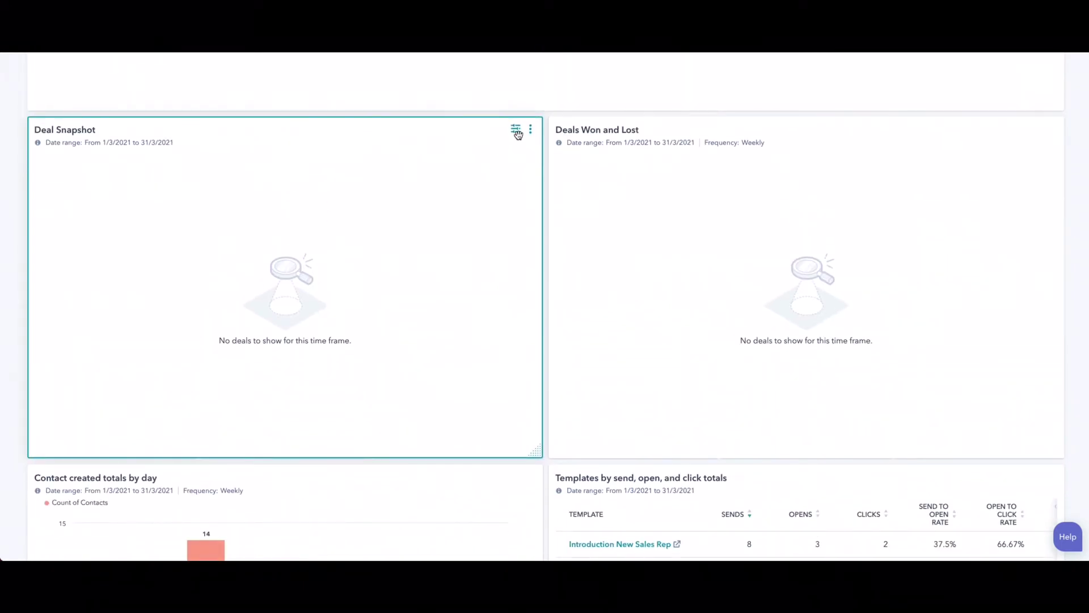
In Deal Snapshot's filters, keep the Create date property and switch to a rolling date range
left_click(516, 129)
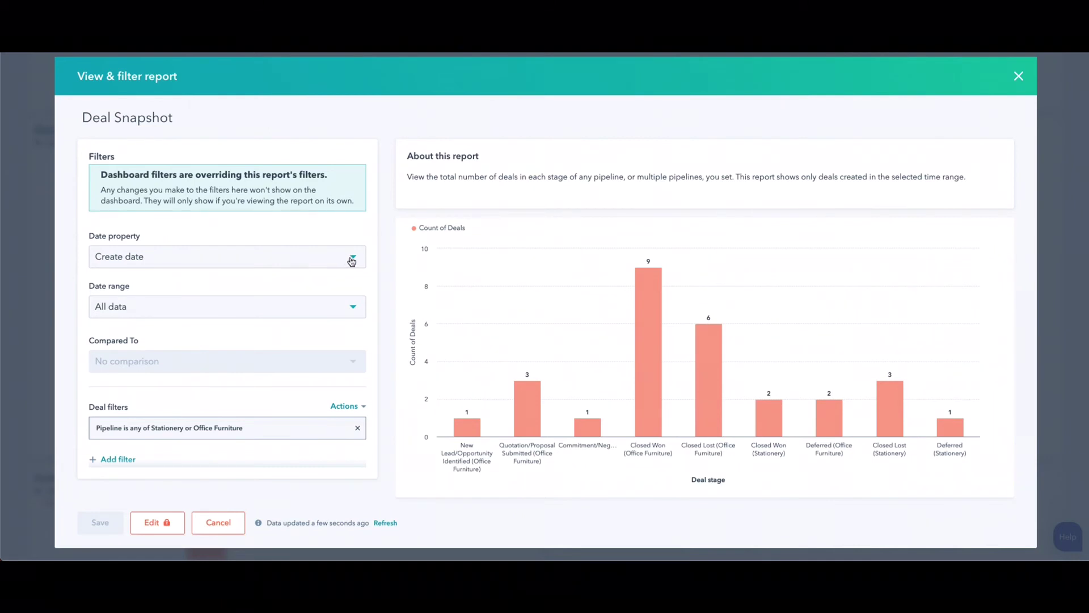
left_click(352, 260)
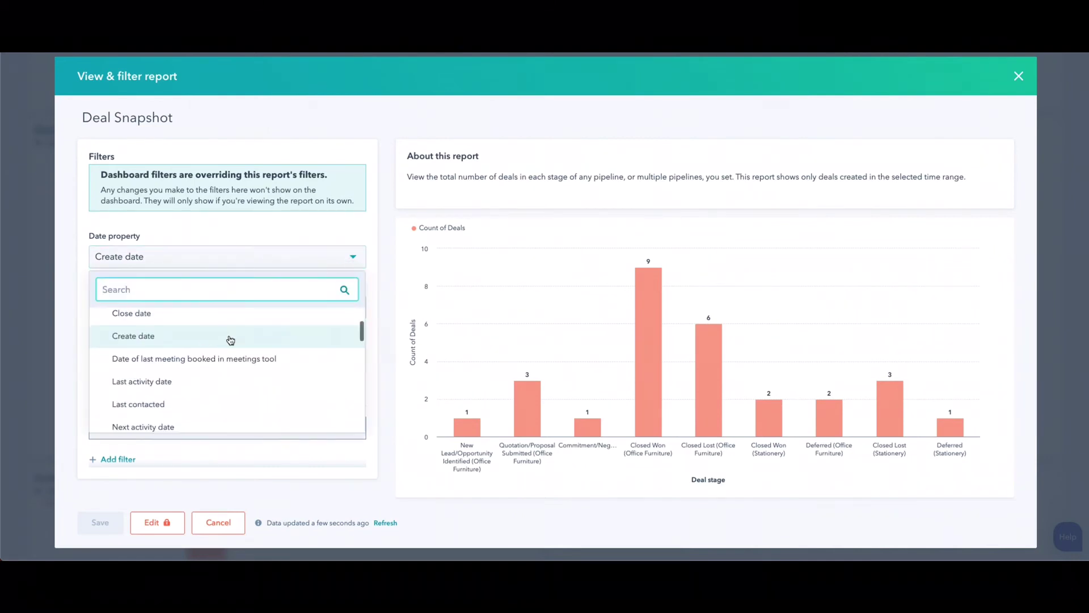
scroll(230, 339, "down", 5)
left_click(65, 297)
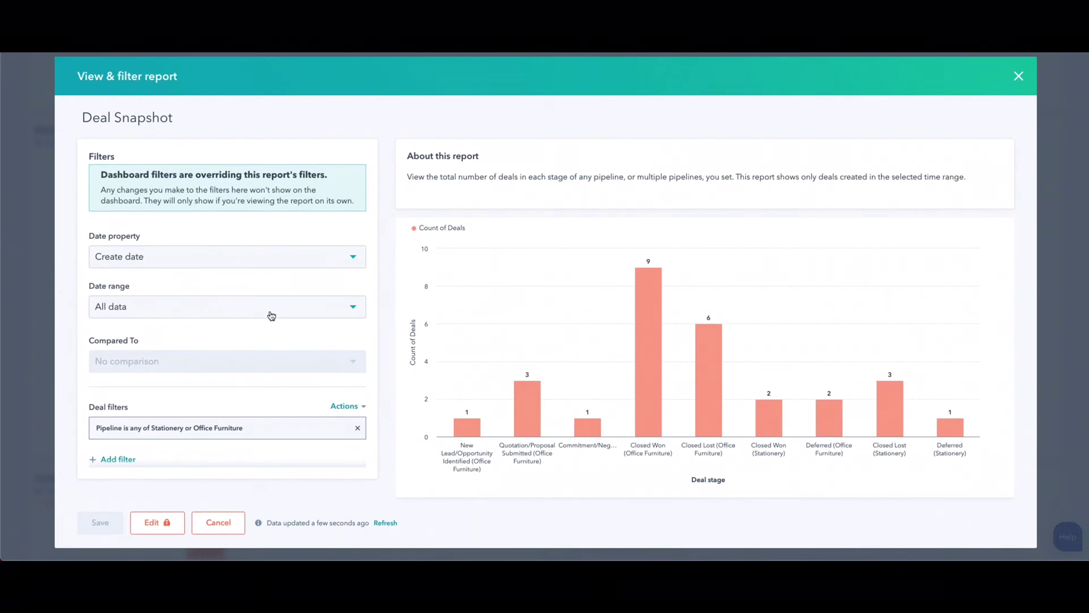
left_click(354, 308)
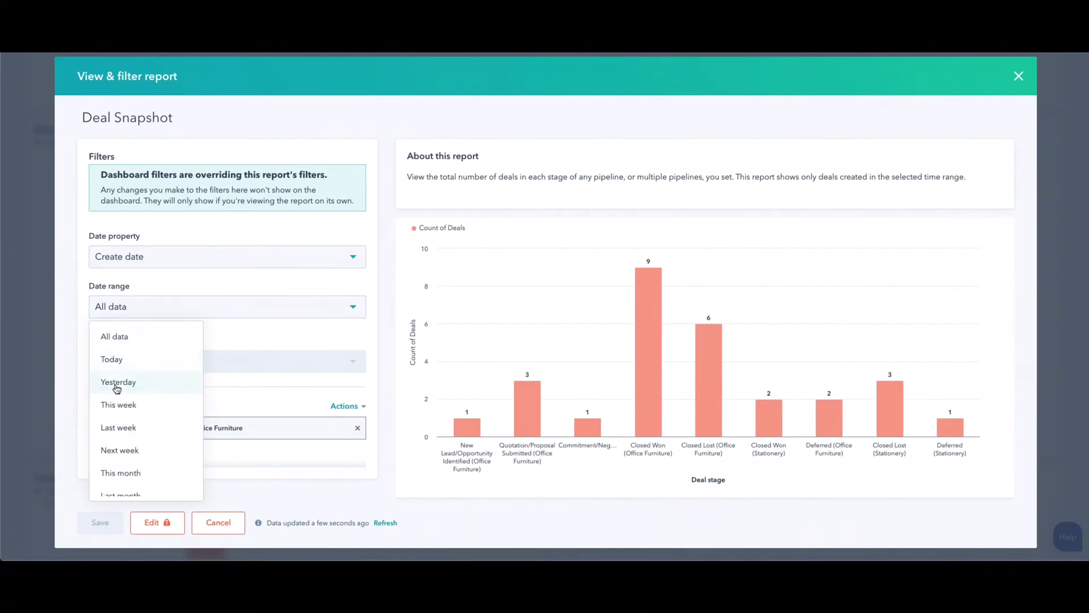
scroll(113, 383, "down", 5)
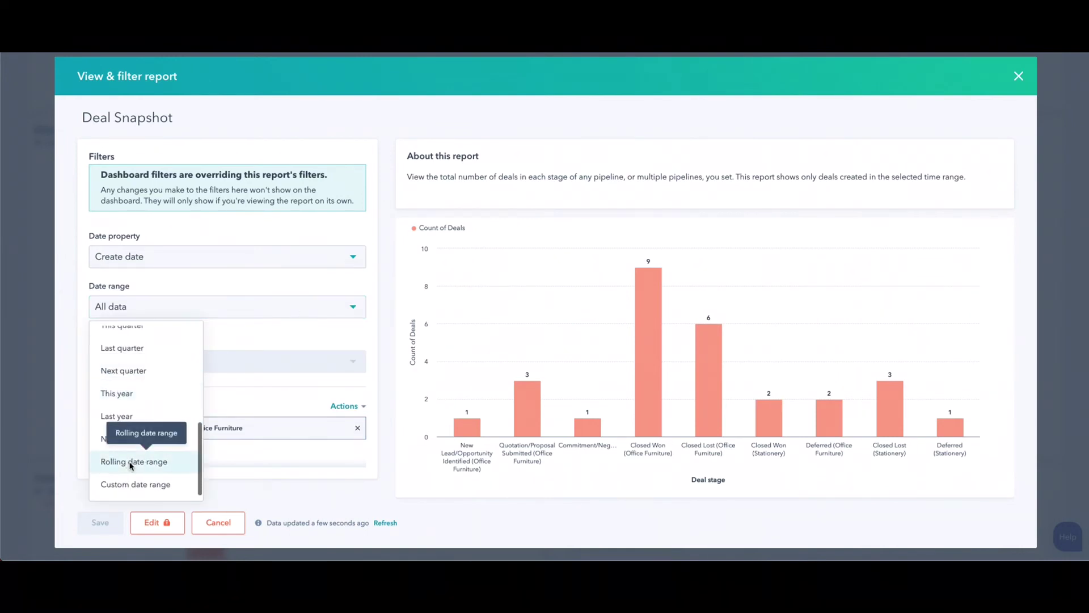
left_click(129, 461)
Choose Last 90 days as the rolling period and save the Deal Snapshot filters
left_click(348, 336)
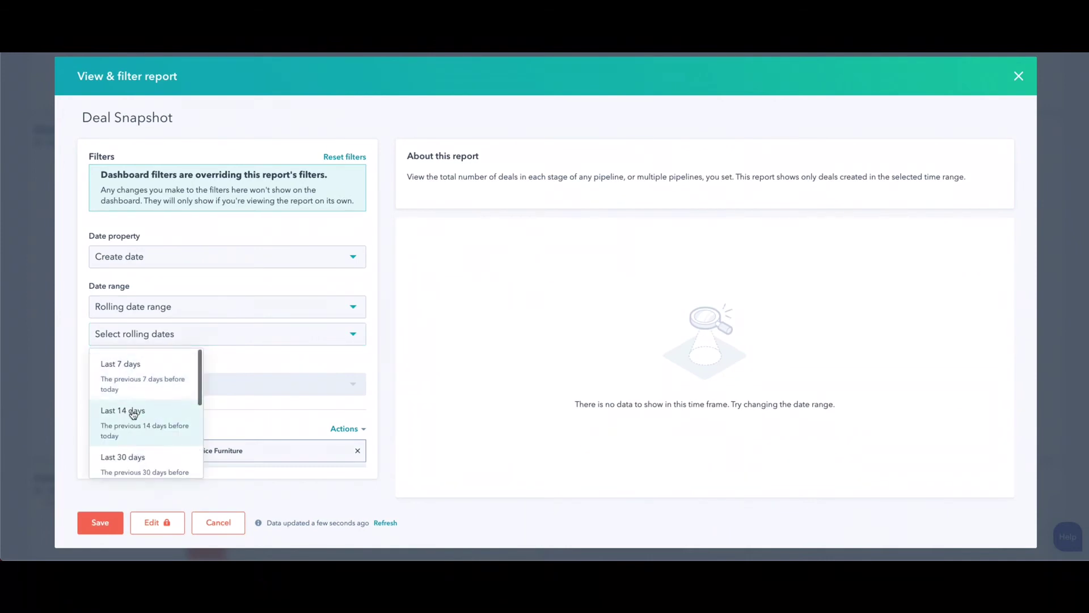
scroll(146, 423, "down", 2)
scroll(141, 425, "down", 2)
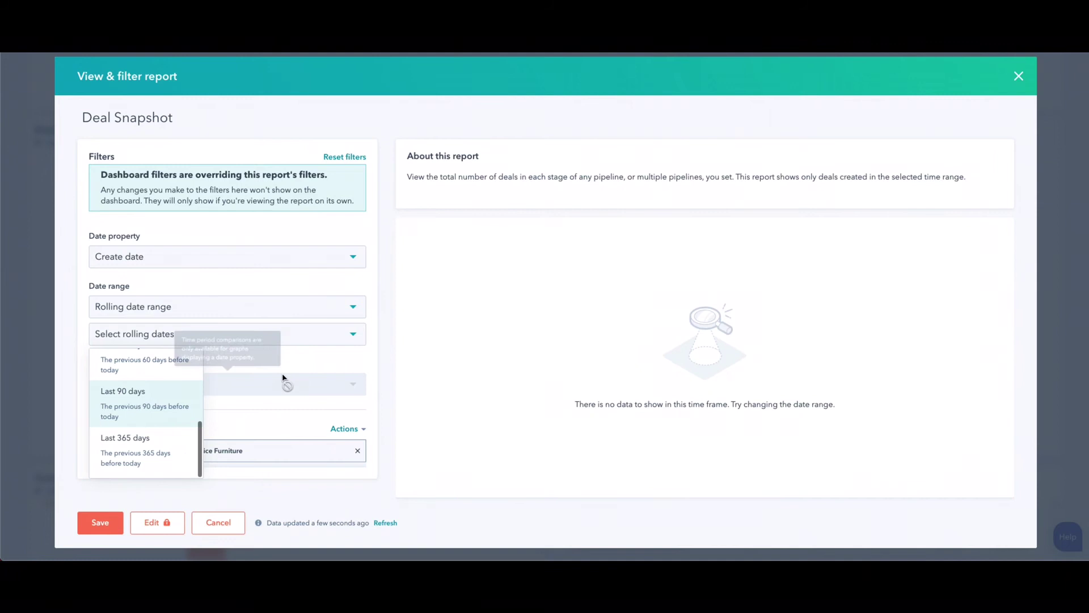
left_click(138, 396)
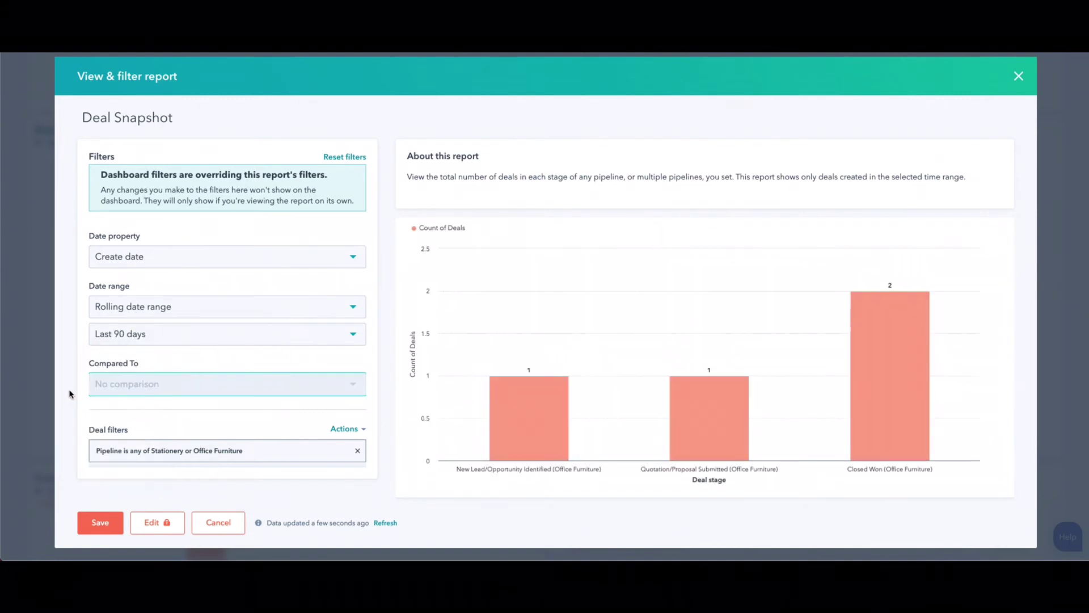
mouse_move(201, 388)
scroll(202, 388, "down", 2)
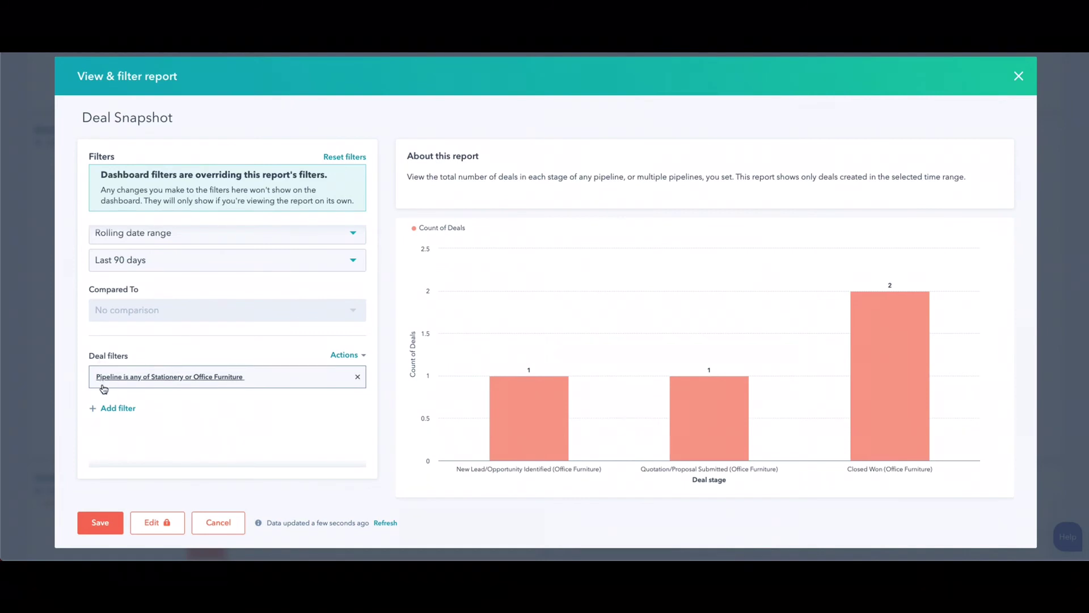
scroll(187, 413, "down", 2)
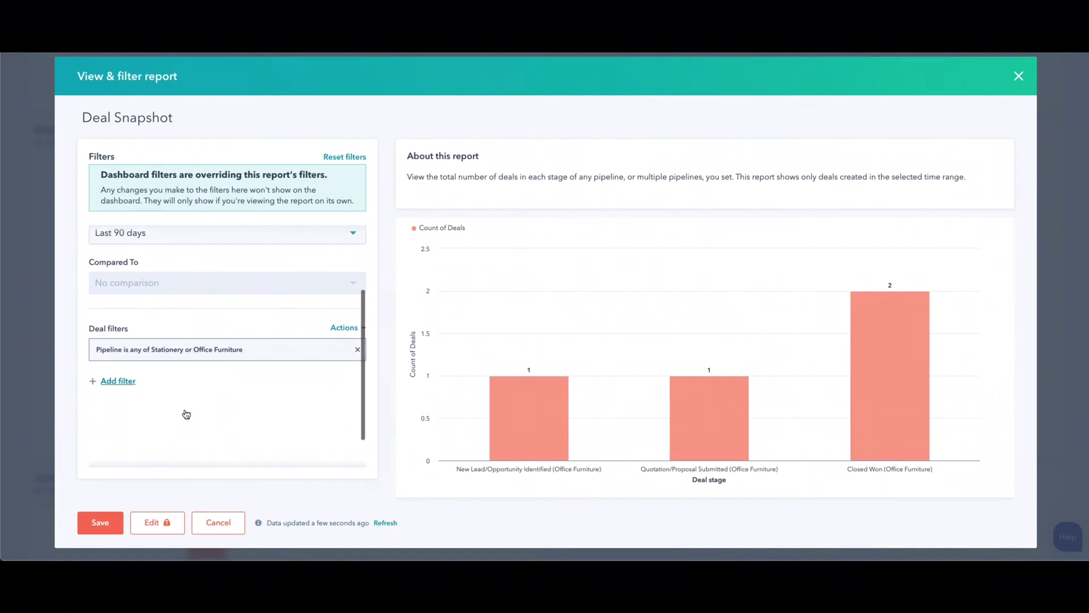
scroll(185, 413, "up", 3)
left_click(99, 522)
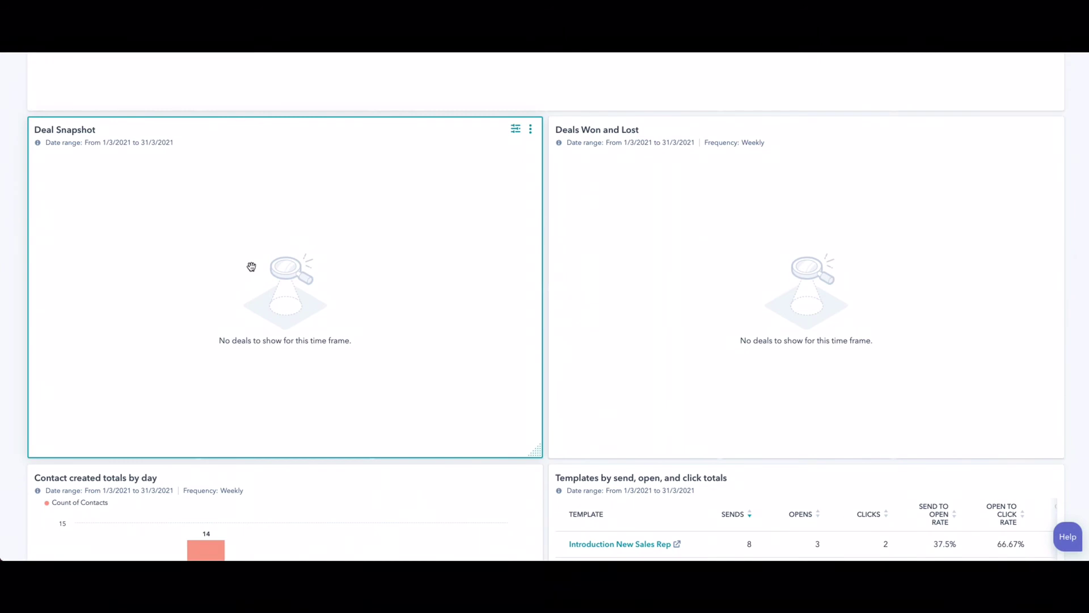
Show the Deal Forecast report's filter settings and its Date property list
scroll(251, 266, "up", 7)
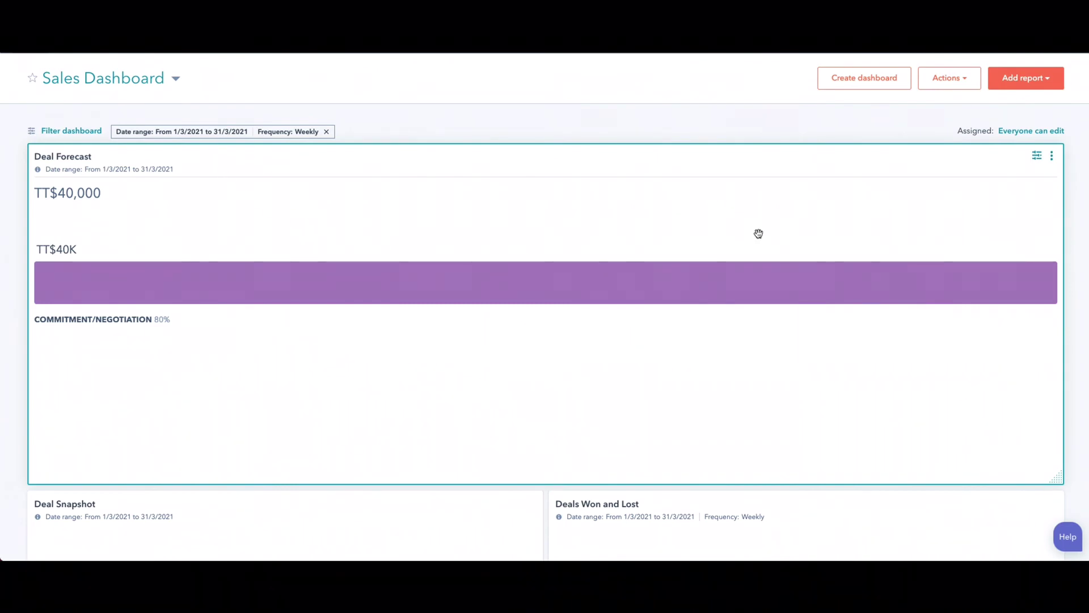
left_click(1037, 157)
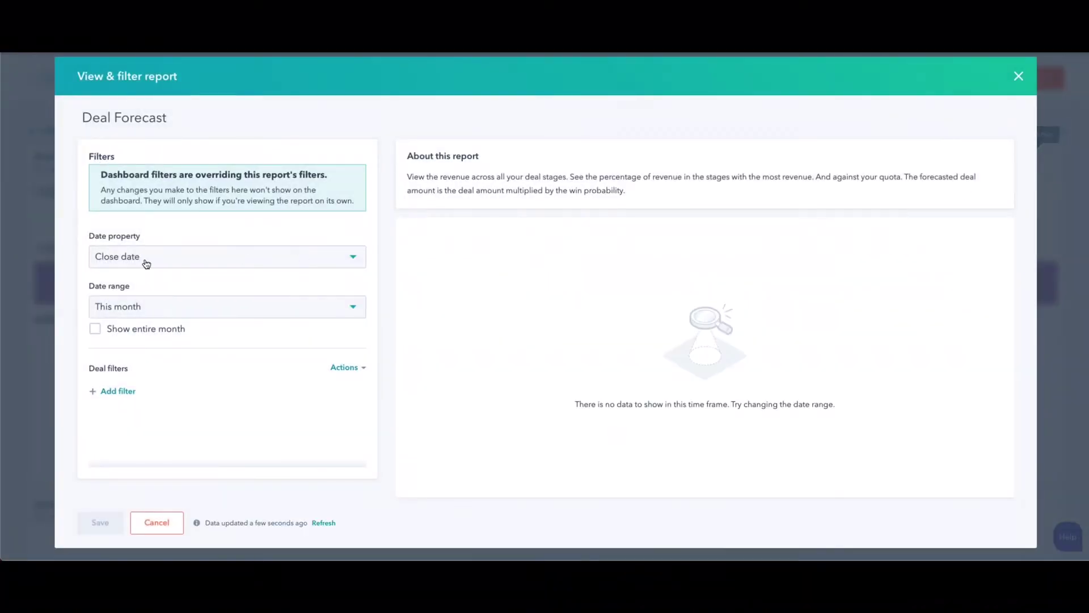
left_click(347, 261)
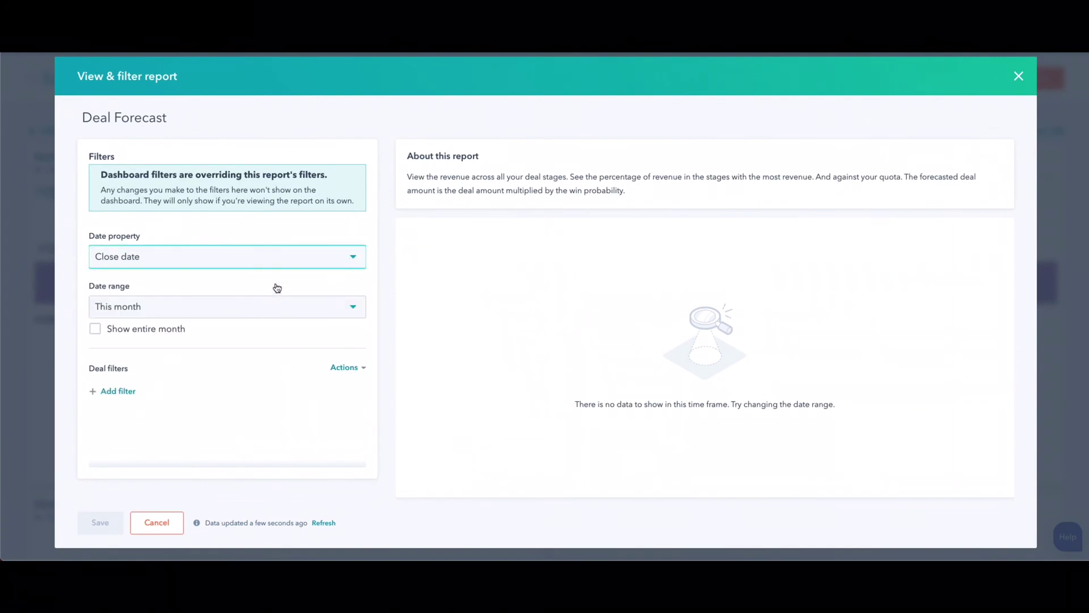
left_click(352, 259)
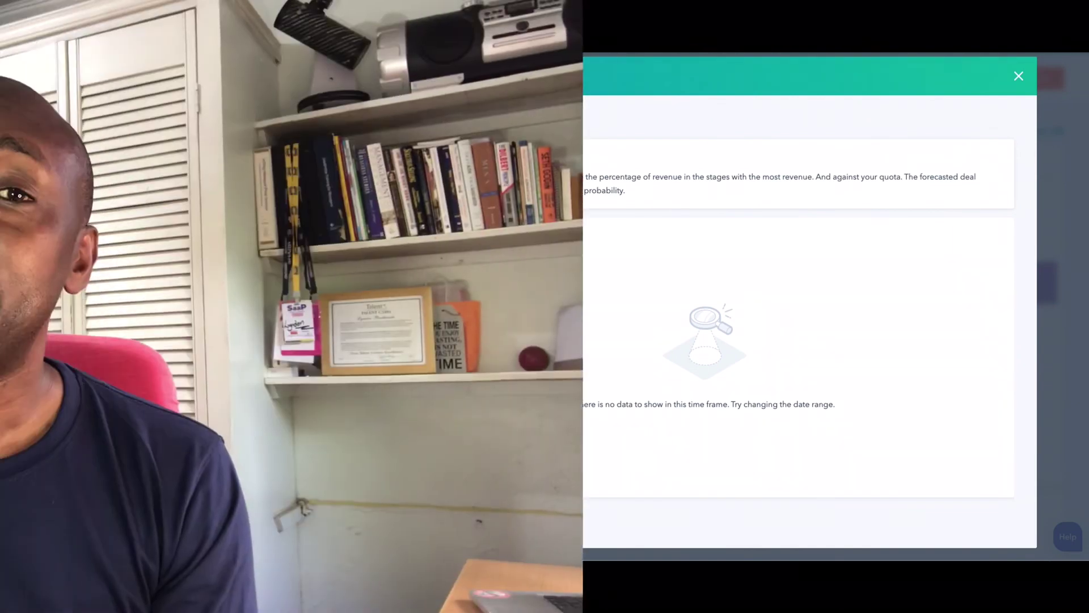